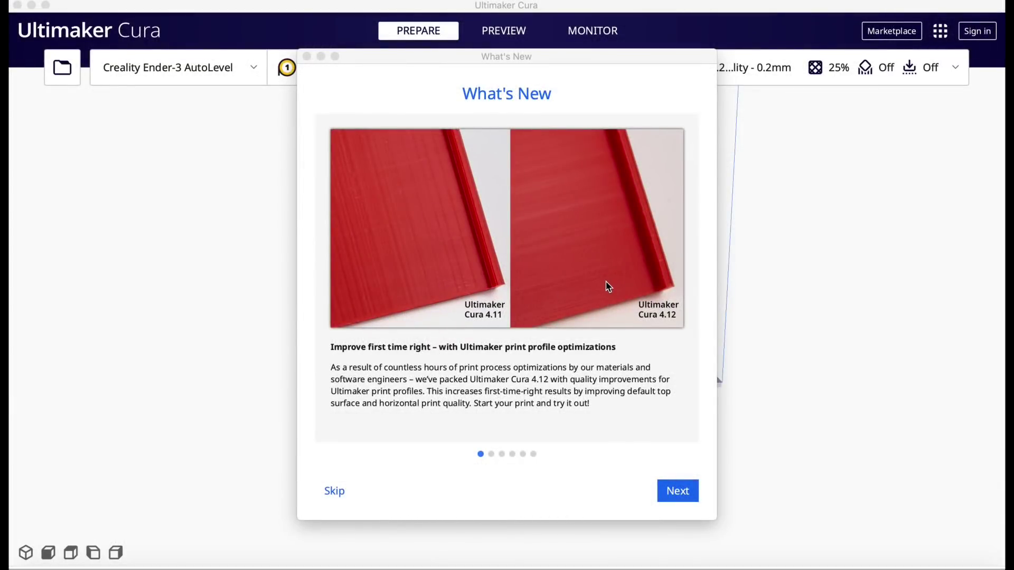
# - Page through all six What's New slides to reach the Cura 4.12 release notes
pyautogui.click(686, 494)
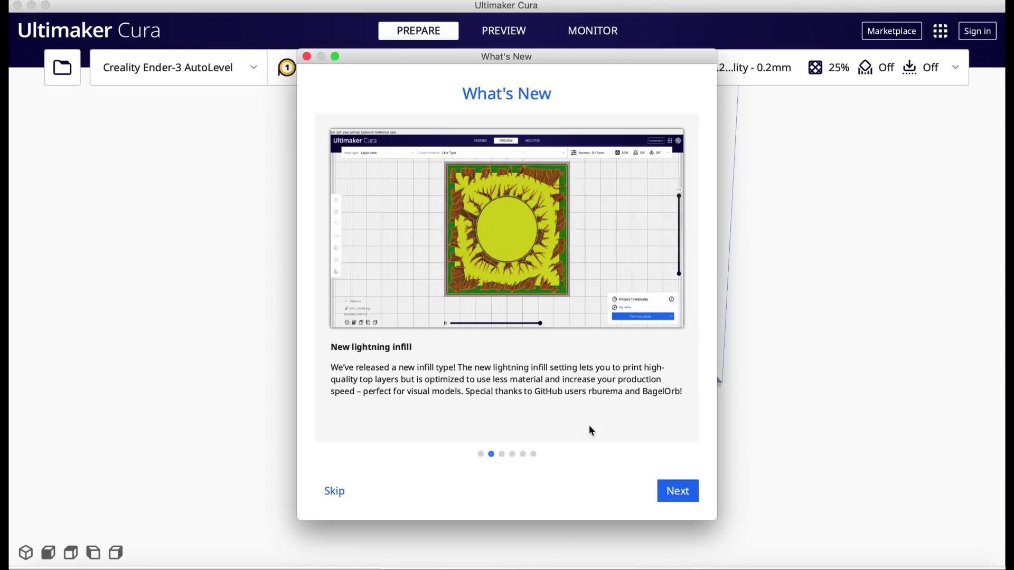
pyautogui.click(680, 495)
pyautogui.click(680, 495)
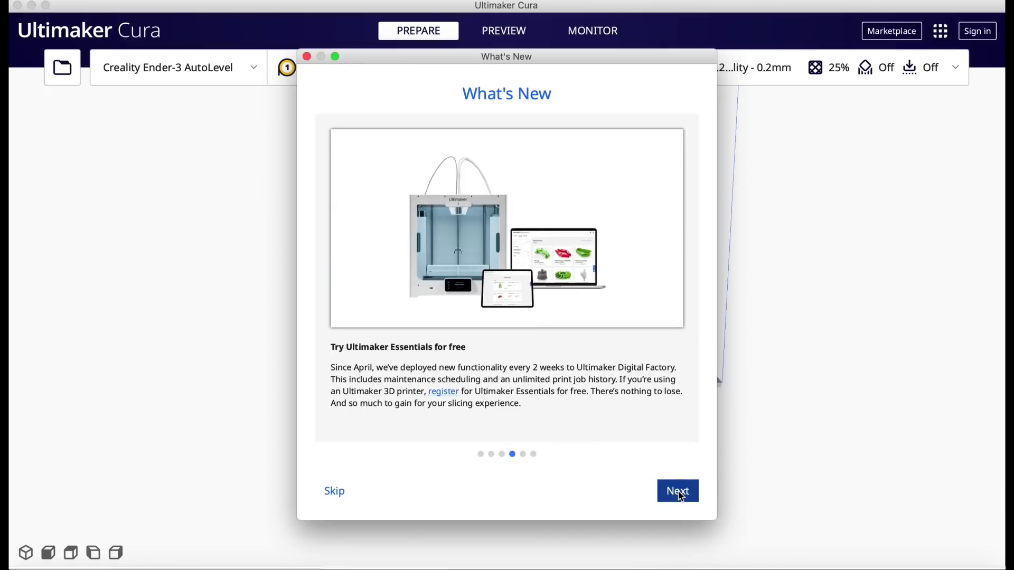
pyautogui.click(680, 495)
pyautogui.click(681, 495)
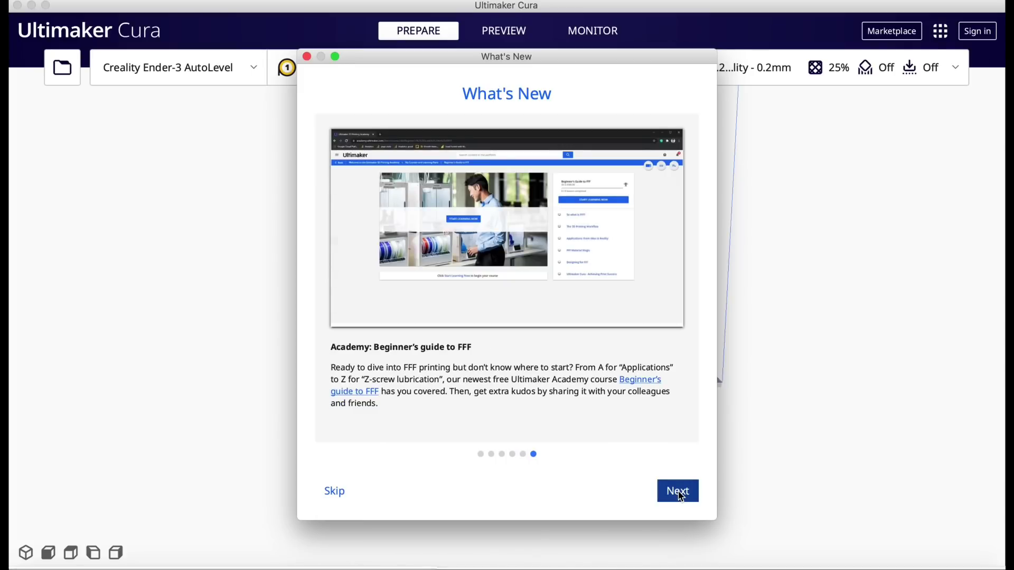
pyautogui.click(680, 495)
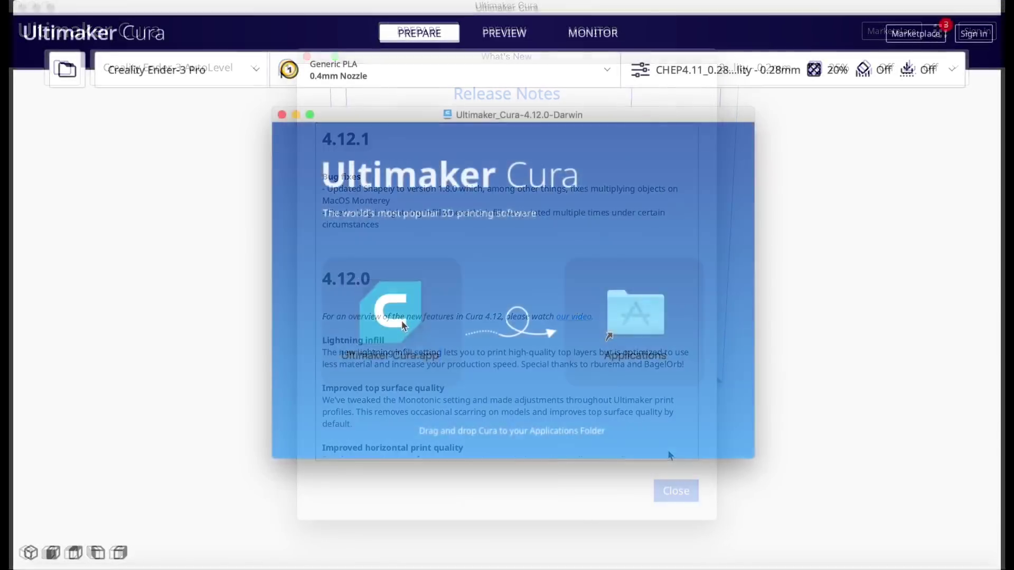
# - Install Cura 4.12 into Applications and confirm version 4.12.0 in the About window
pyautogui.moveTo(390, 314); pyautogui.dragTo(636, 333)
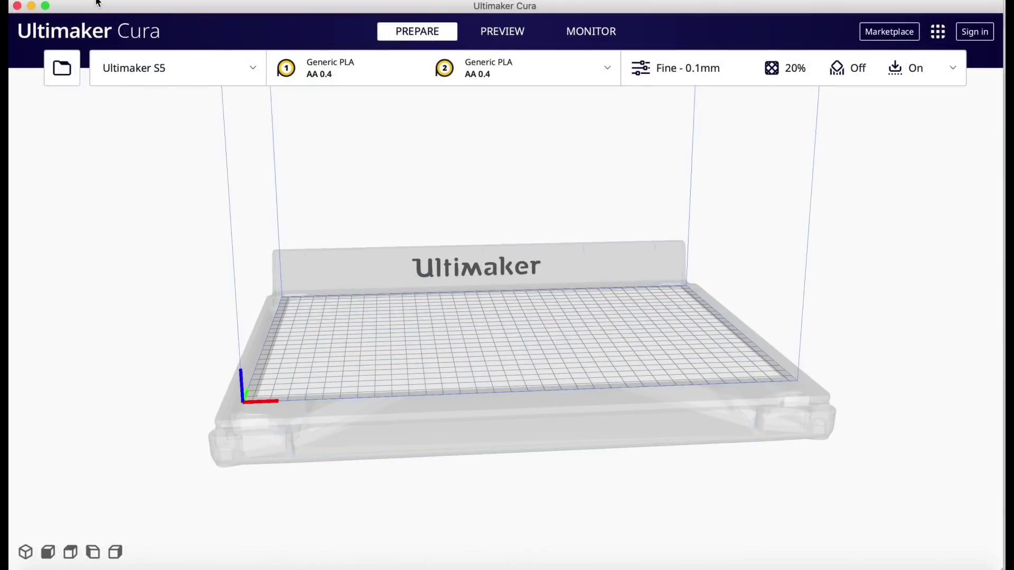
pyautogui.click(95, 2)
pyautogui.click(96, 4)
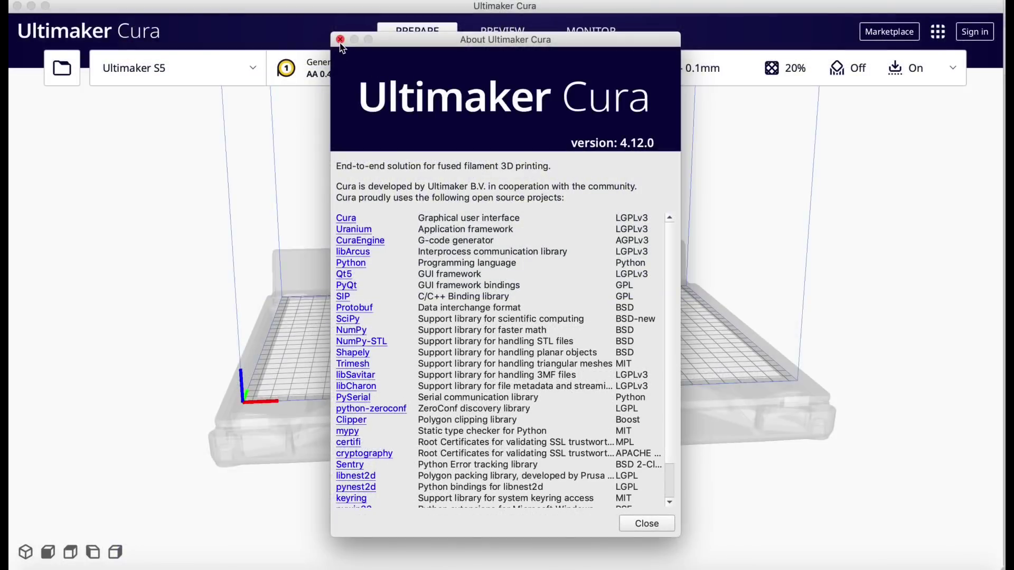
pyautogui.click(340, 39)
# - Check the printer list and print profiles, then view the custom CHEP profiles in Preferences
pyautogui.click(252, 68)
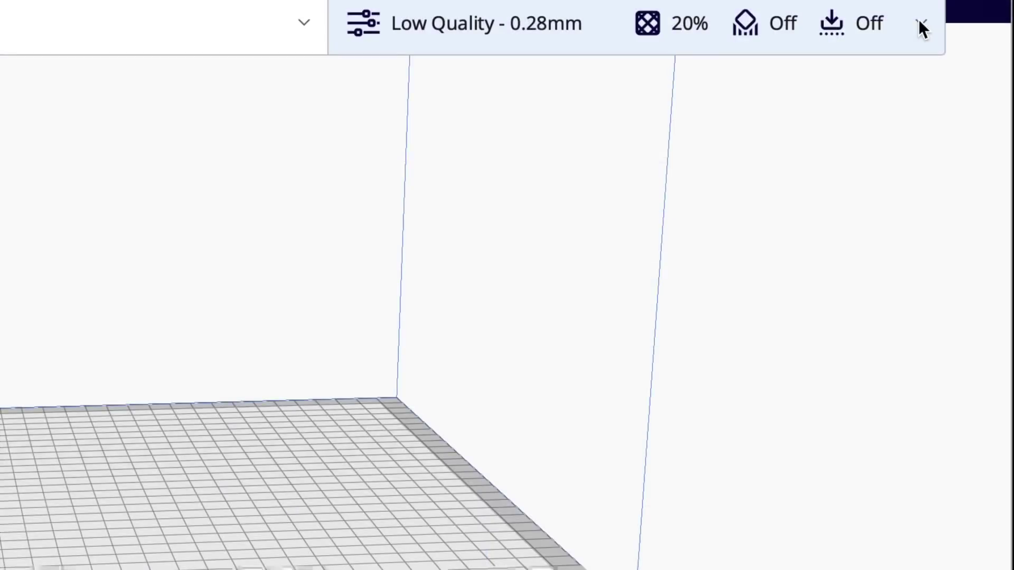
pyautogui.click(918, 21)
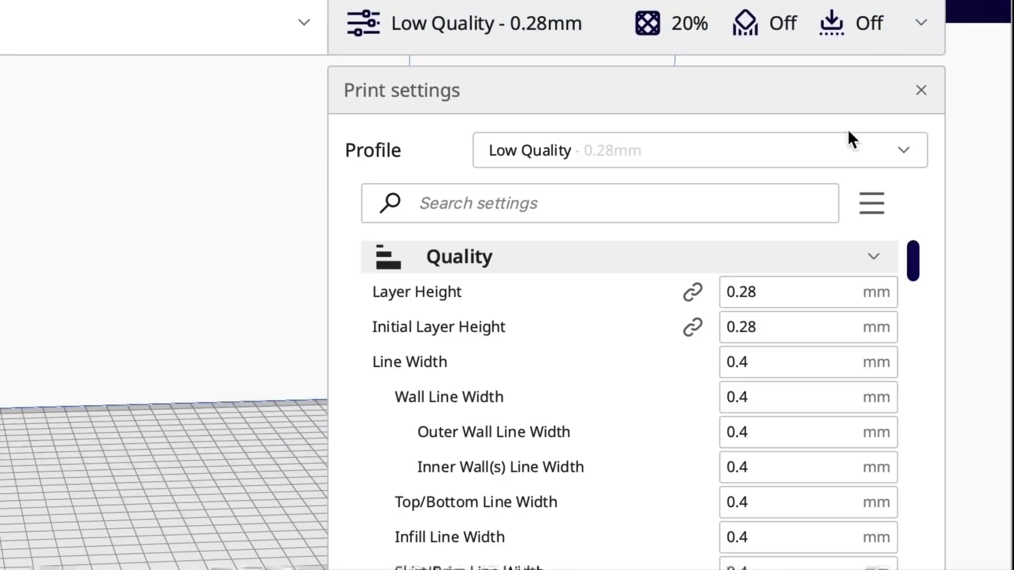
pyautogui.click(908, 150)
pyautogui.click(669, 472)
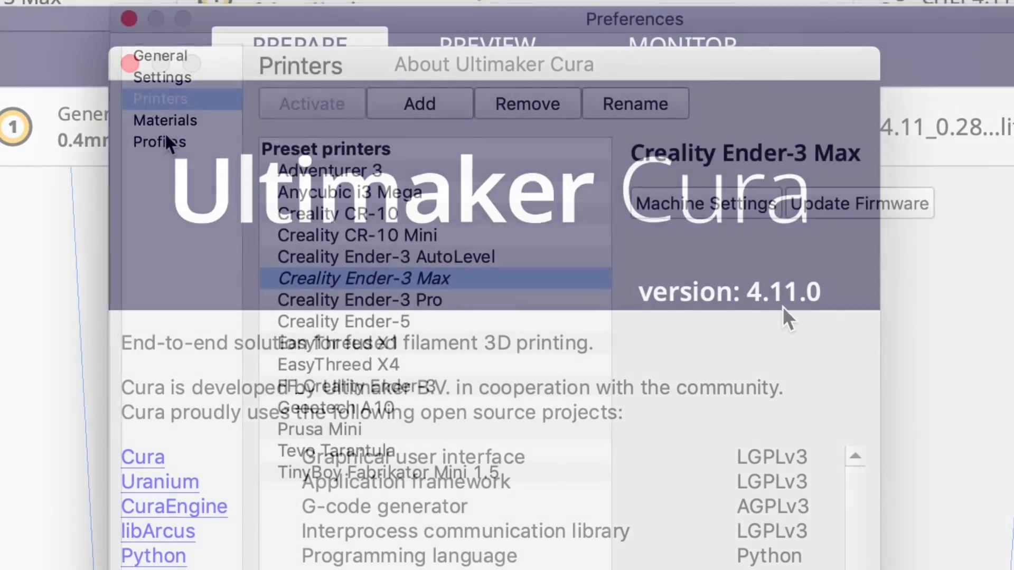
pyautogui.click(166, 139)
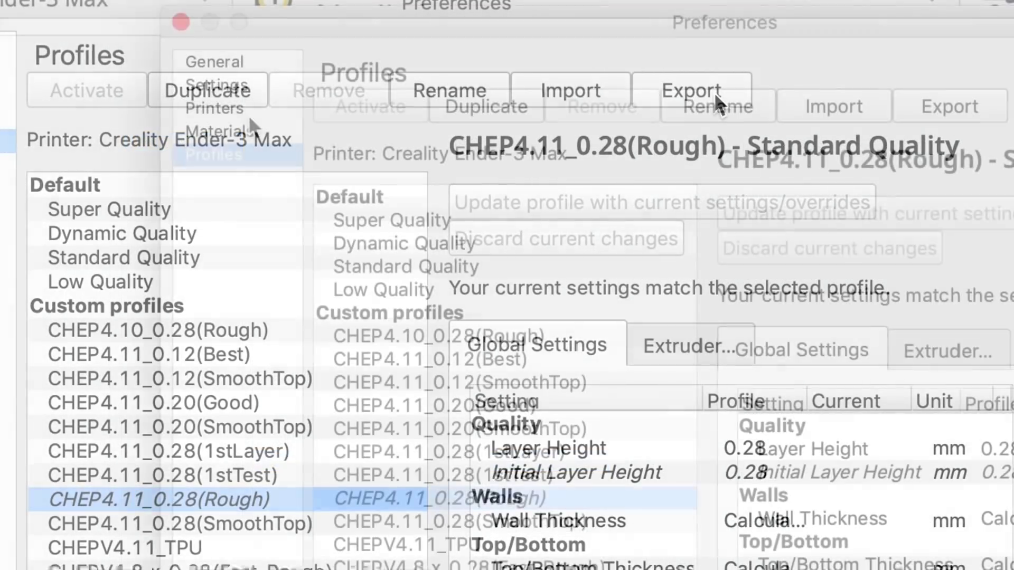
# - Switch Preferences to the Printers page to review the Creality Ender-3 Max
pyautogui.click(233, 106)
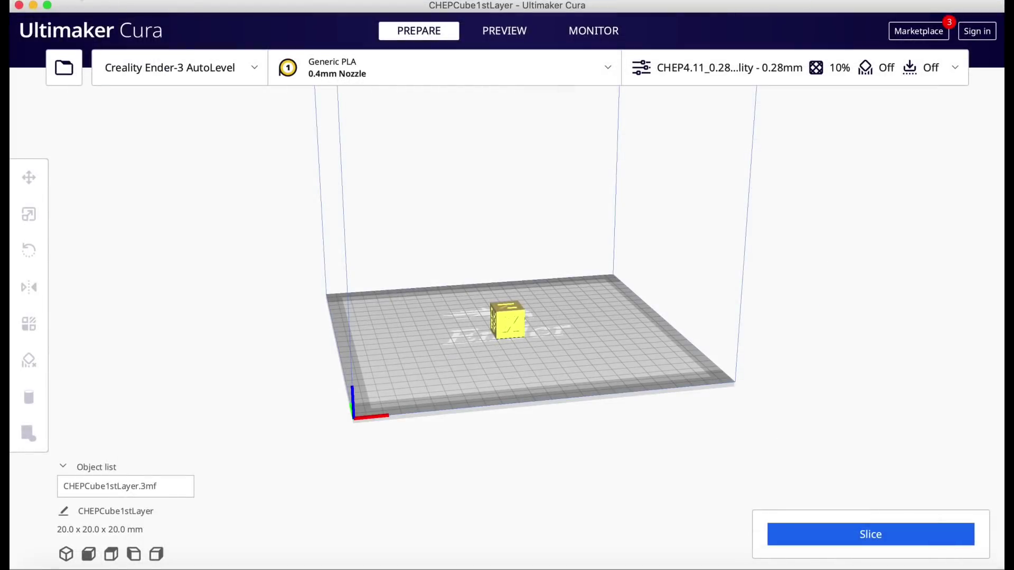
# - Confirm version 4.11, review Ender-3 Max machine settings, make it active and slice the cube
pyautogui.click(84, 0)
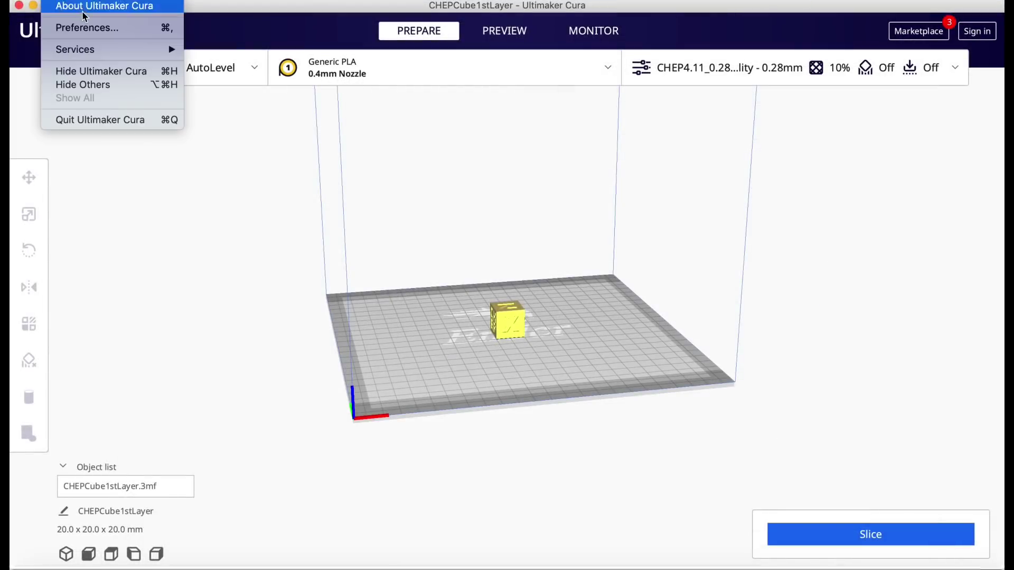
pyautogui.click(91, 15)
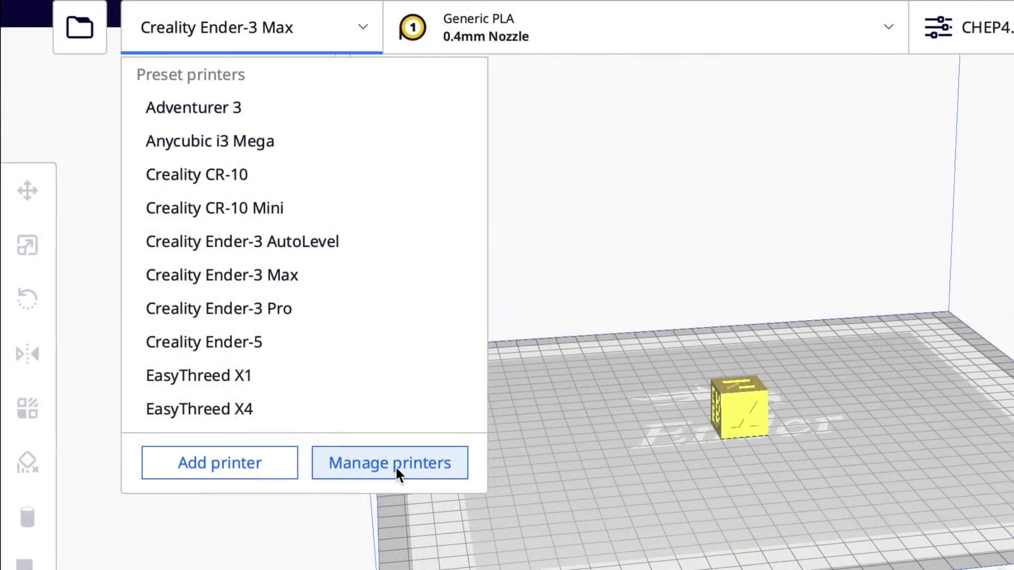
pyautogui.click(396, 465)
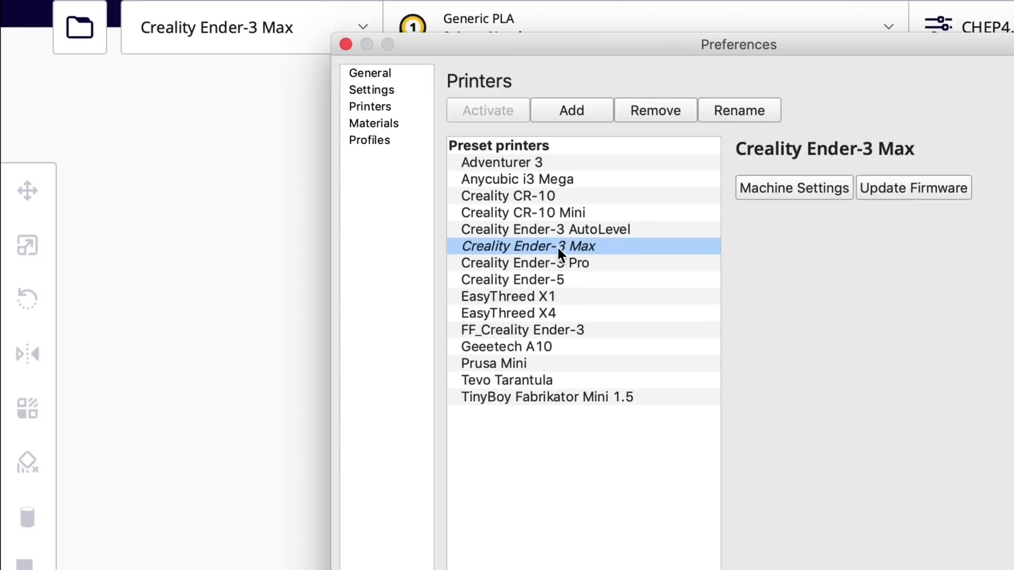
pyautogui.click(784, 189)
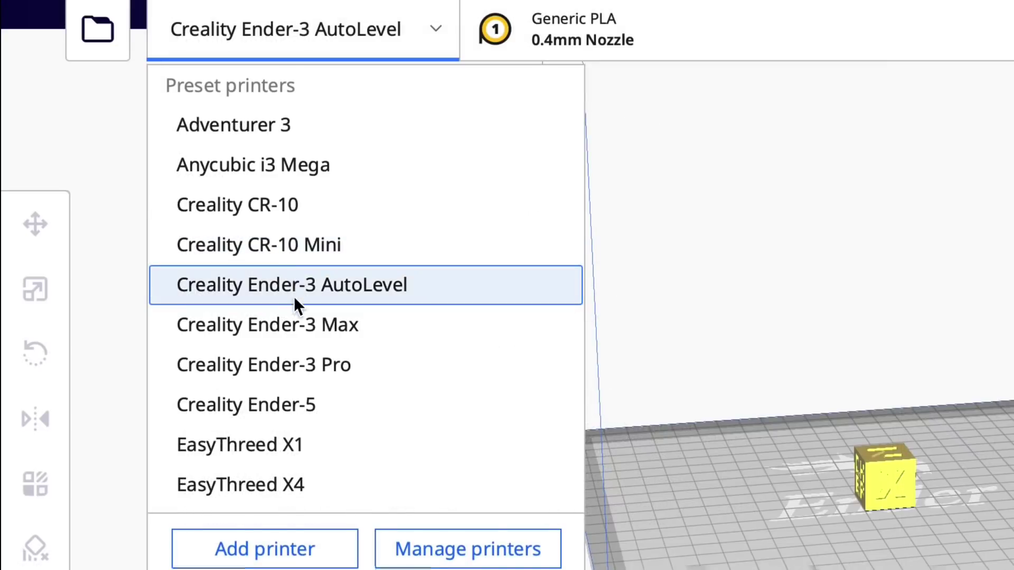
pyautogui.click(297, 325)
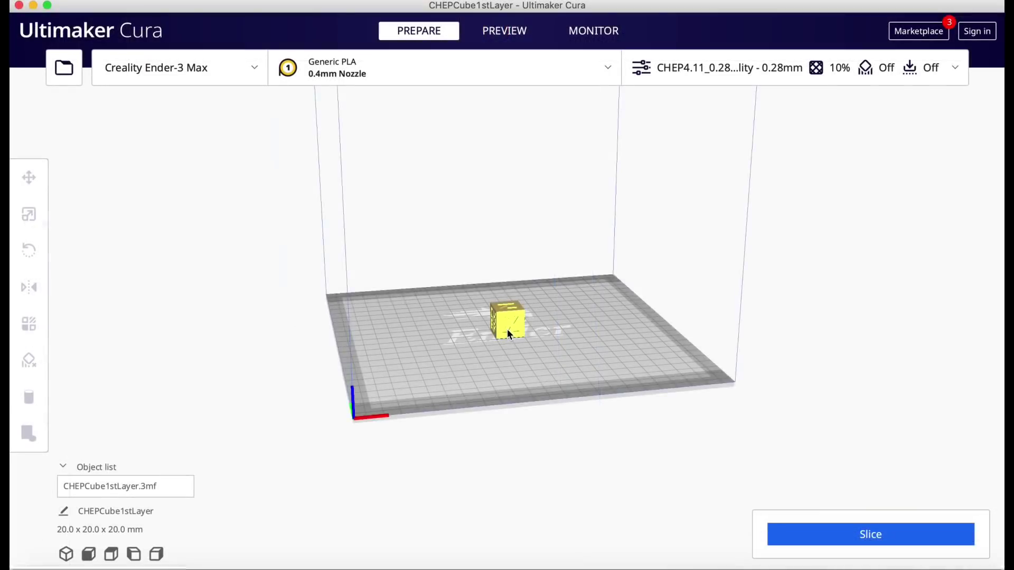
pyautogui.click(847, 535)
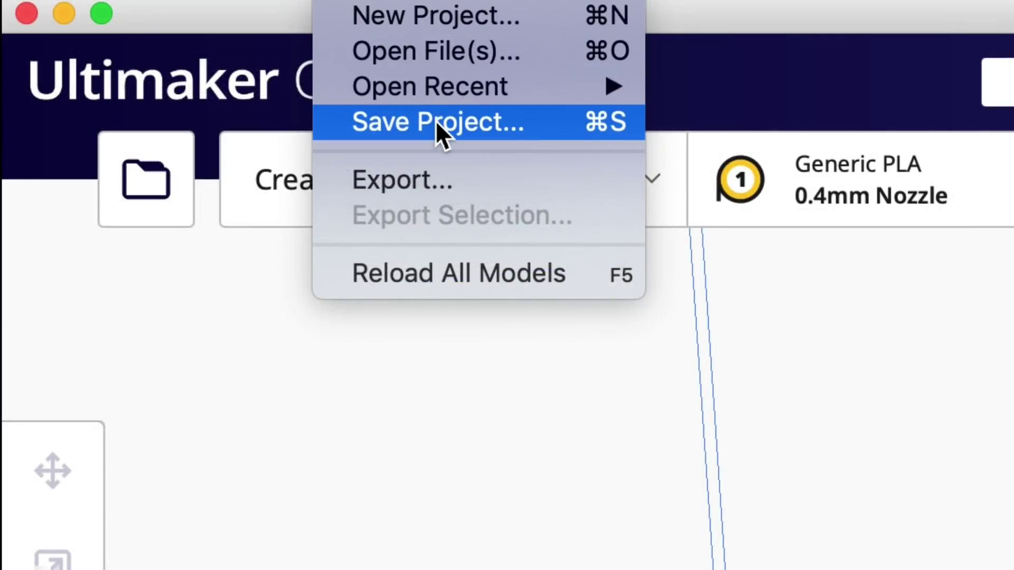
# - Save the Ender-3 Max cube setup as the project CHEPCubeMax.3mf
pyautogui.click(440, 122)
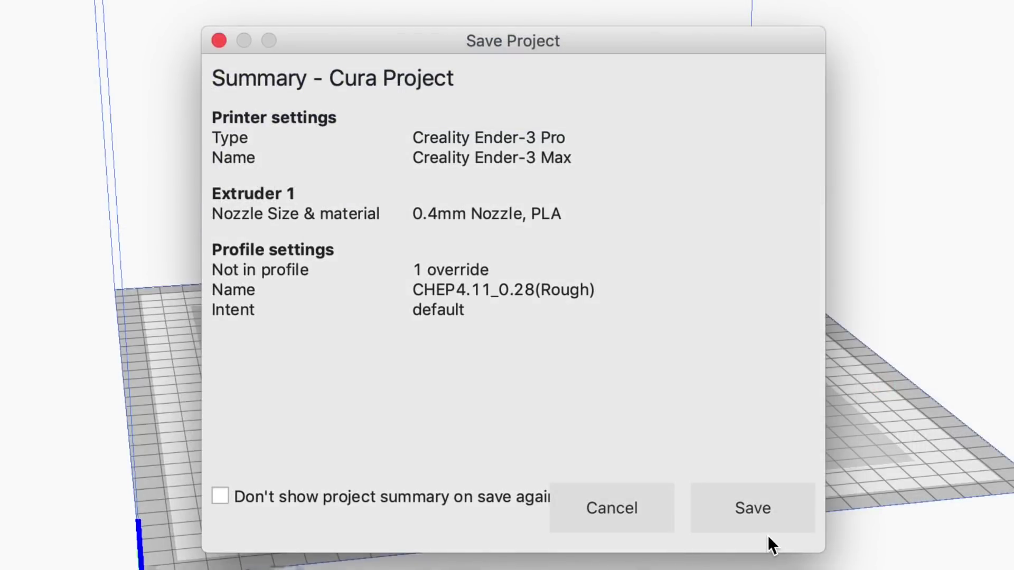
pyautogui.click(767, 522)
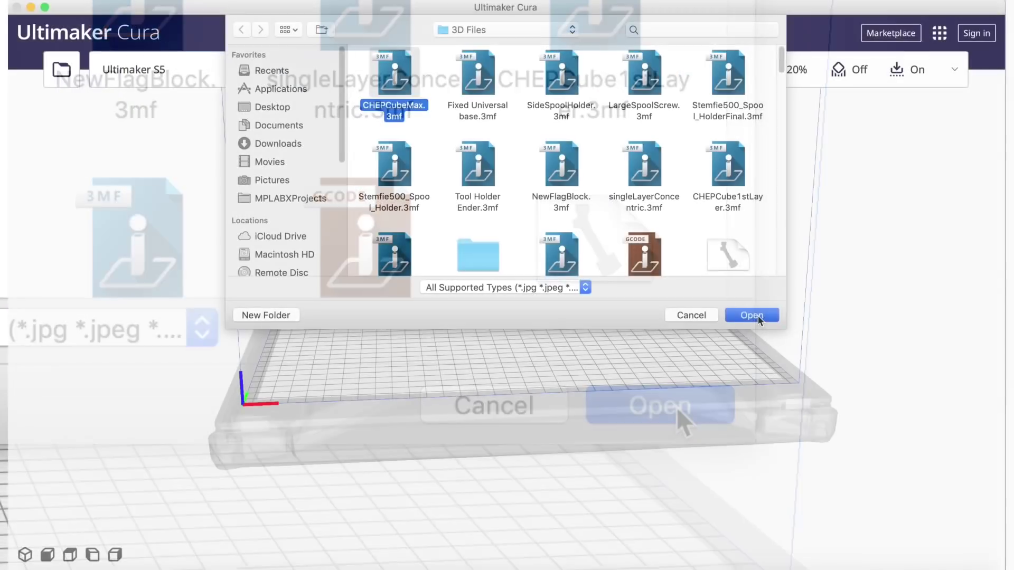
# - Open CHEPCubeMax.3mf as a project, bringing in the Ender-3 Max with the CHEP4.11_0.28 profile
pyautogui.click(677, 407)
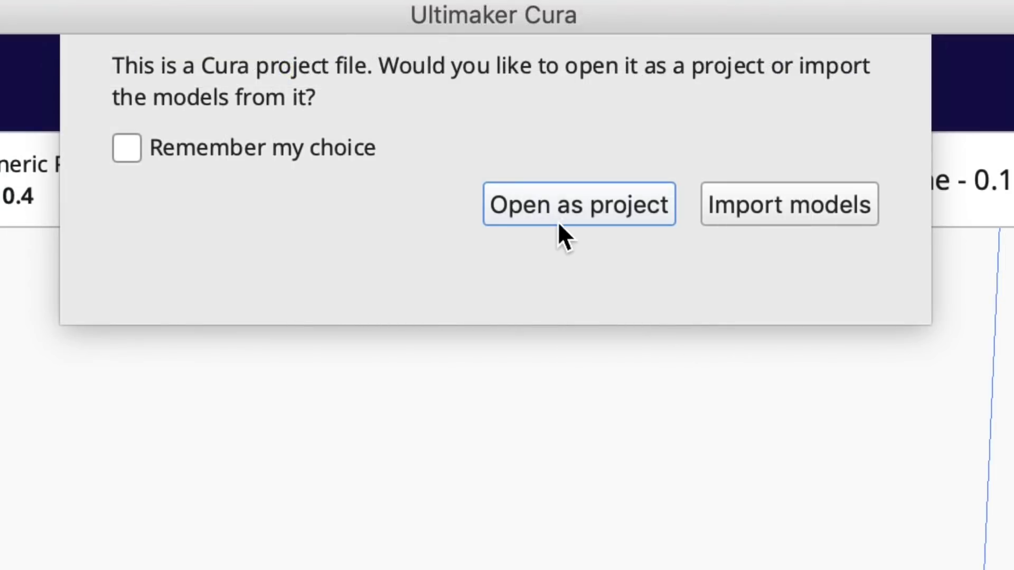
pyautogui.click(566, 212)
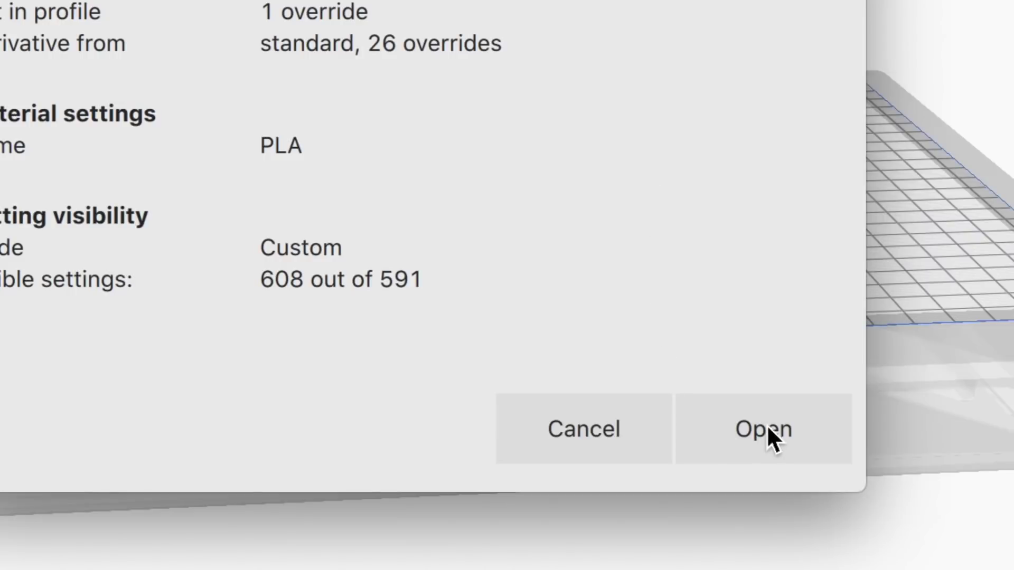
pyautogui.click(769, 428)
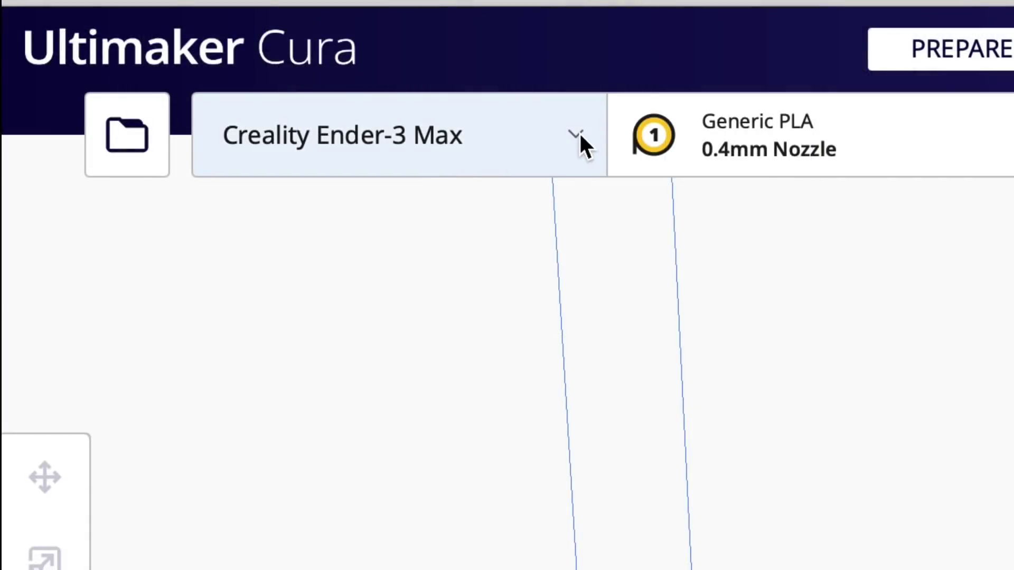
pyautogui.click(254, 70)
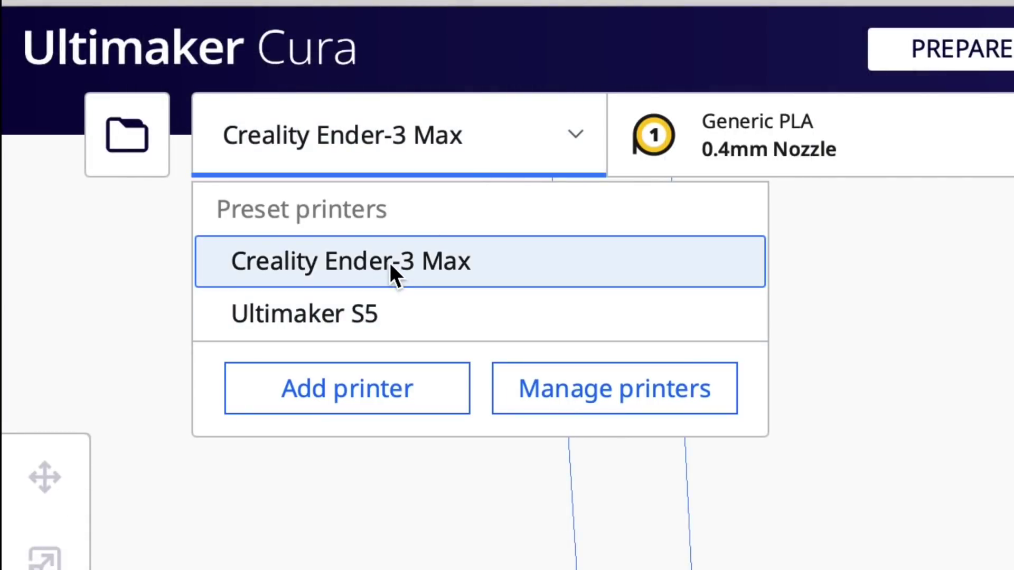
# - Open the imported Ender-3 Max machine settings and check the 300 mm width and depth
pyautogui.click(607, 407)
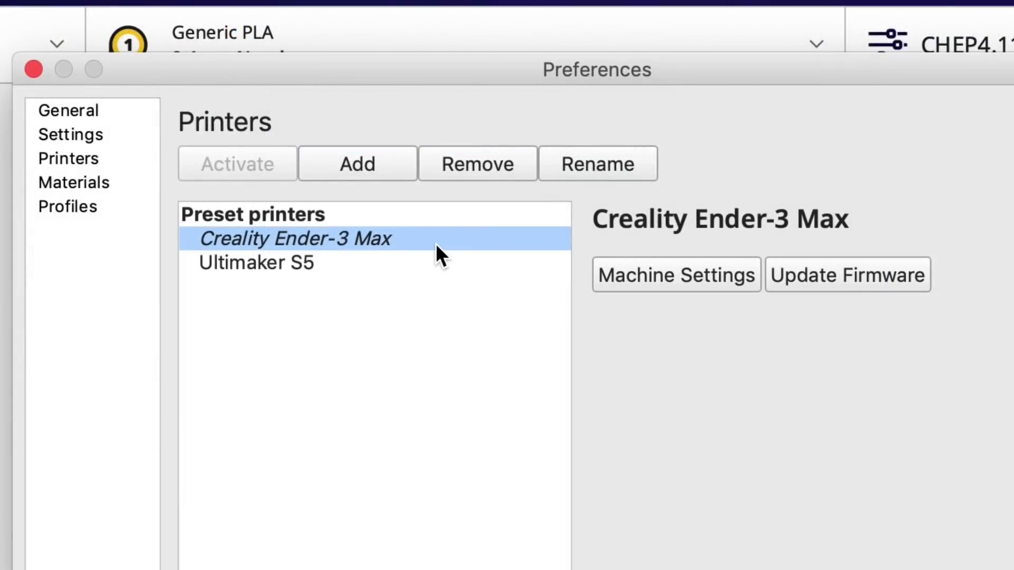
pyautogui.click(722, 281)
pyautogui.click(474, 220)
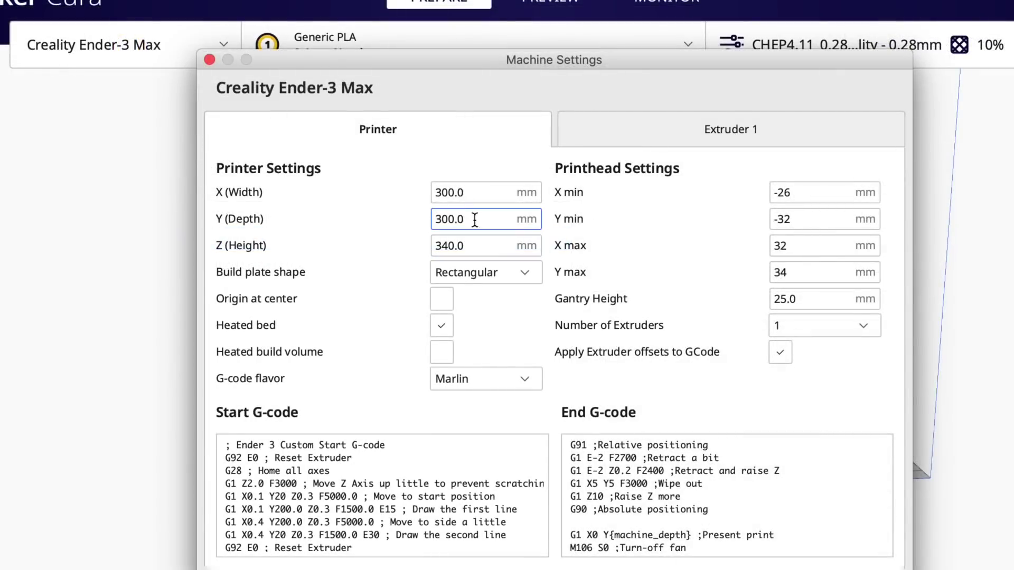
pyautogui.click(464, 193)
pyautogui.doubleClick(466, 193)
pyautogui.moveTo(464, 219); pyautogui.dragTo(432, 215)
# - Review the carried-over custom Start and End G-code
pyautogui.click(226, 445)
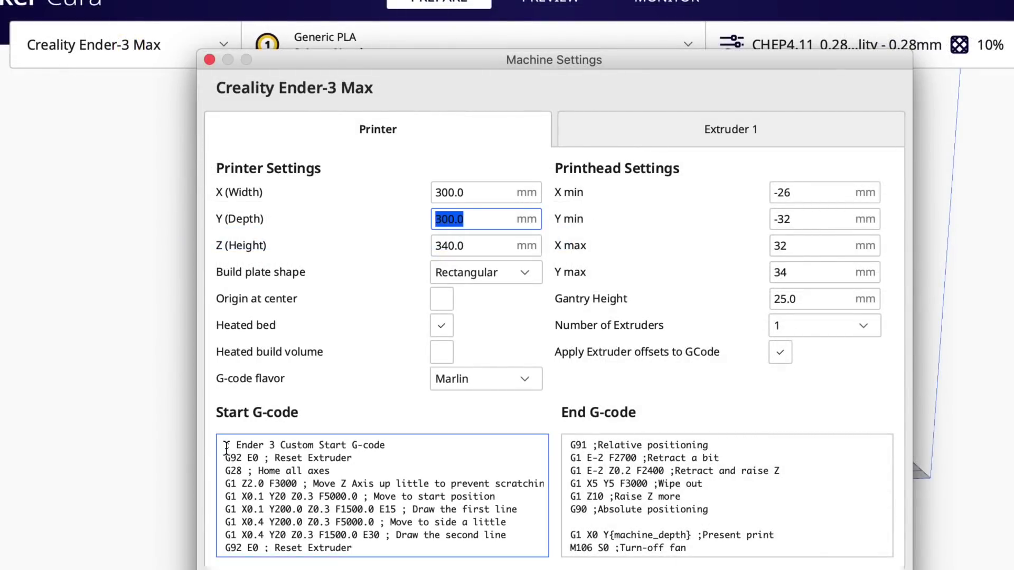
pyautogui.moveTo(226, 445); pyautogui.dragTo(413, 549)
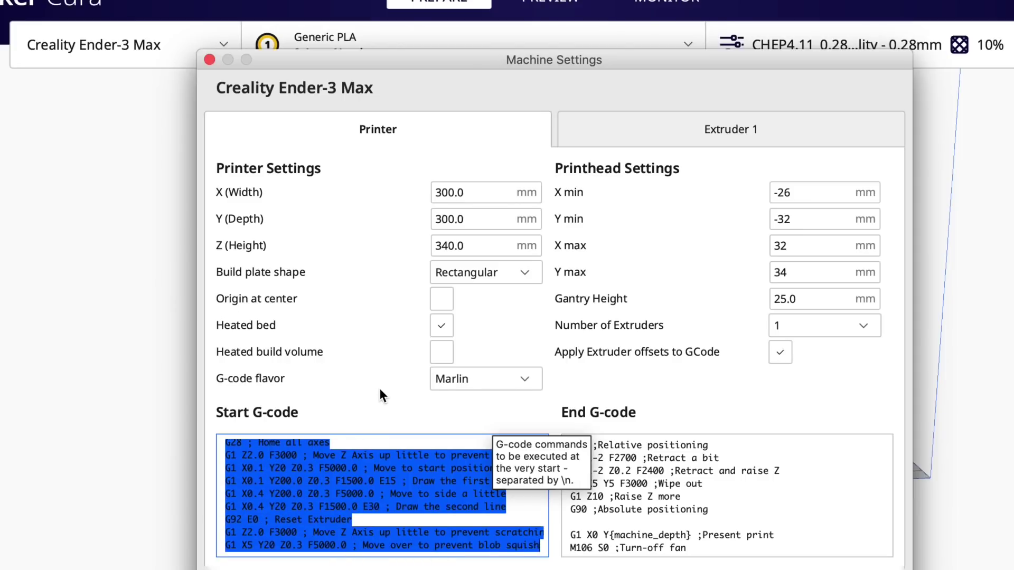
pyautogui.click(594, 451)
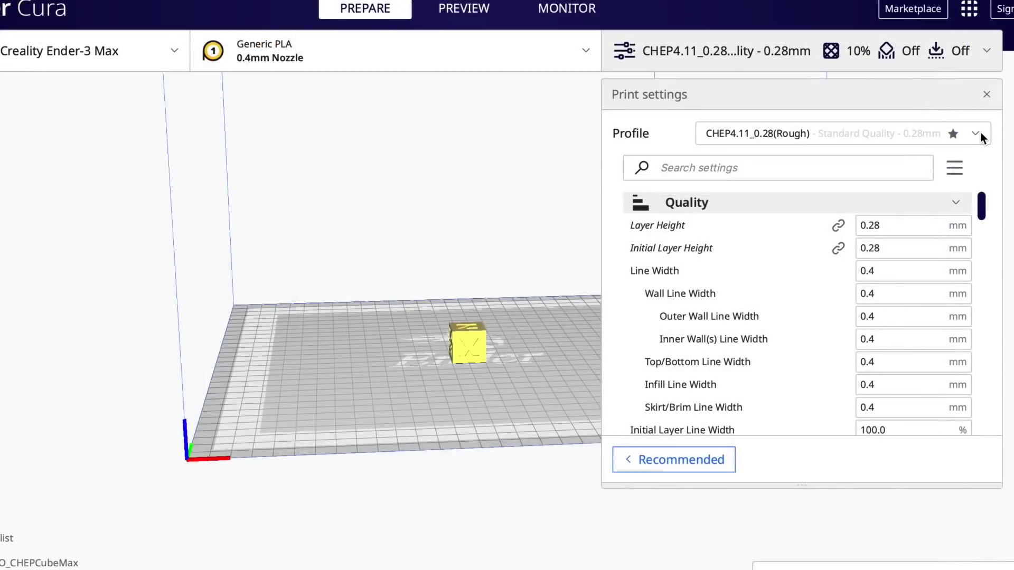
pyautogui.click(980, 132)
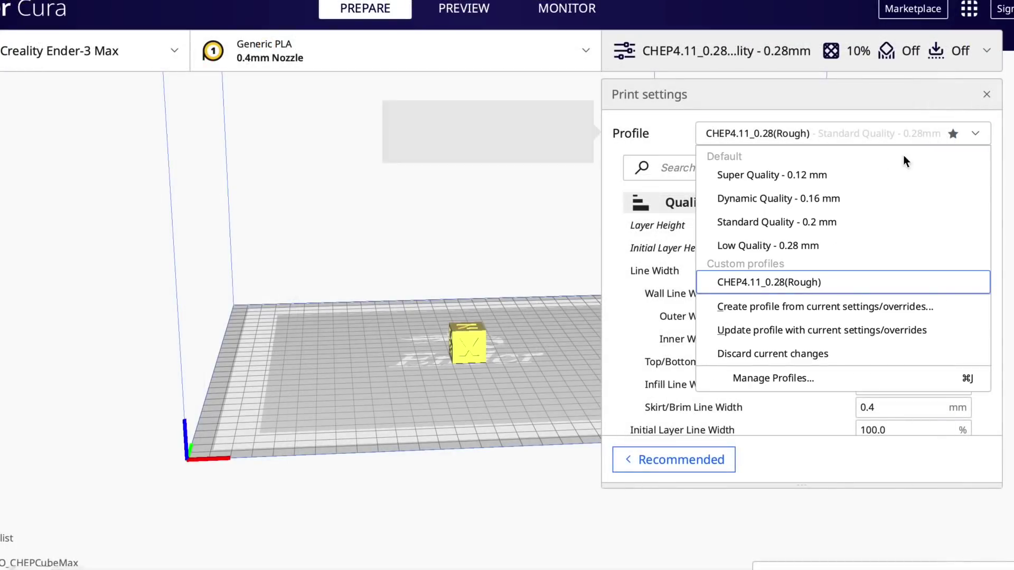
# - Confirm CHEP4.11_0.28(Rough) is the Ender-3 Max's only custom profile, then show the printer list
pyautogui.click(802, 377)
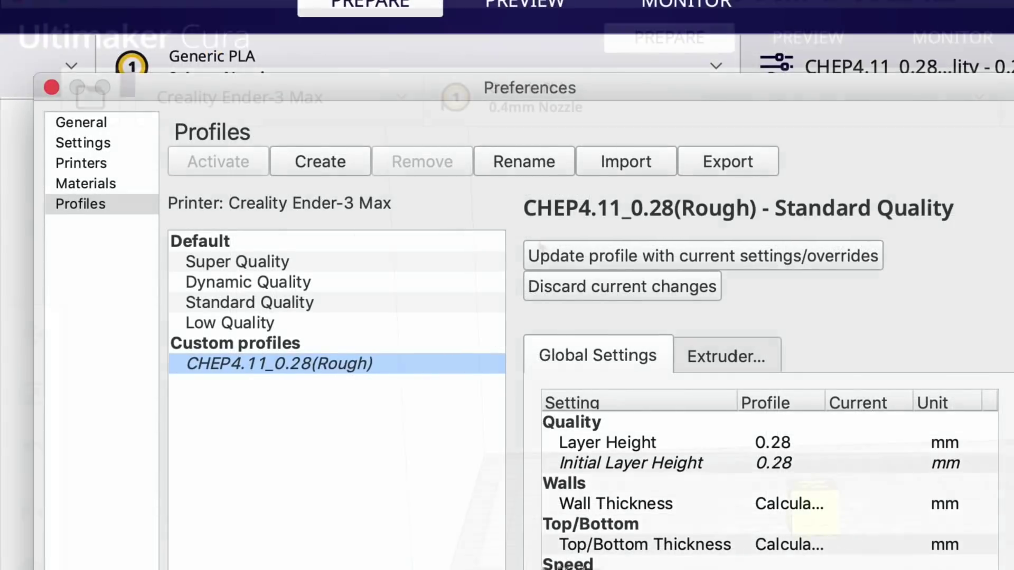
pyautogui.click(400, 95)
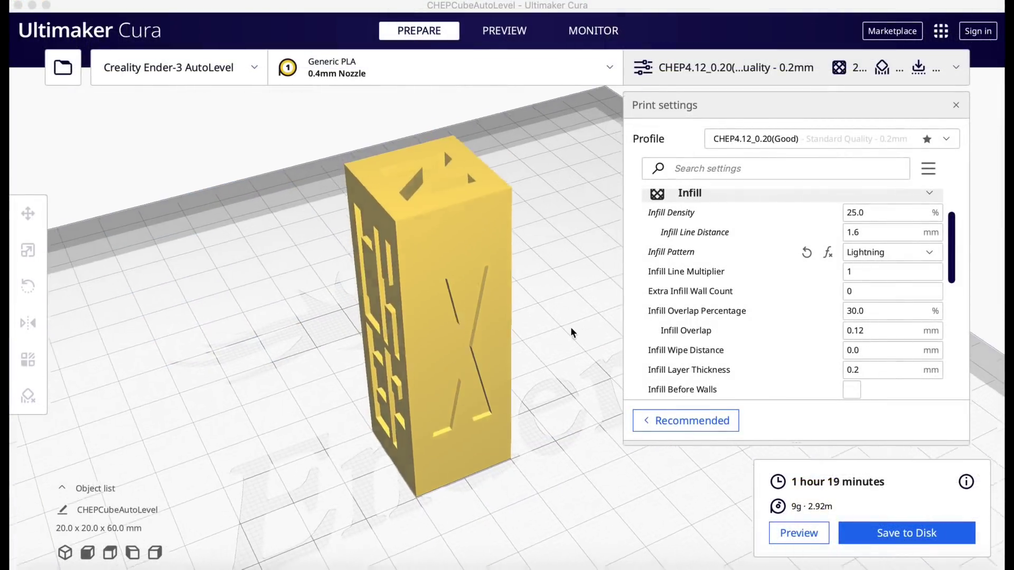
# - Preview the sliced cube's layers from above and change the infill pattern from Grid to Lightning
pyautogui.moveTo(570, 327); pyautogui.dragTo(528, 305, button='right')
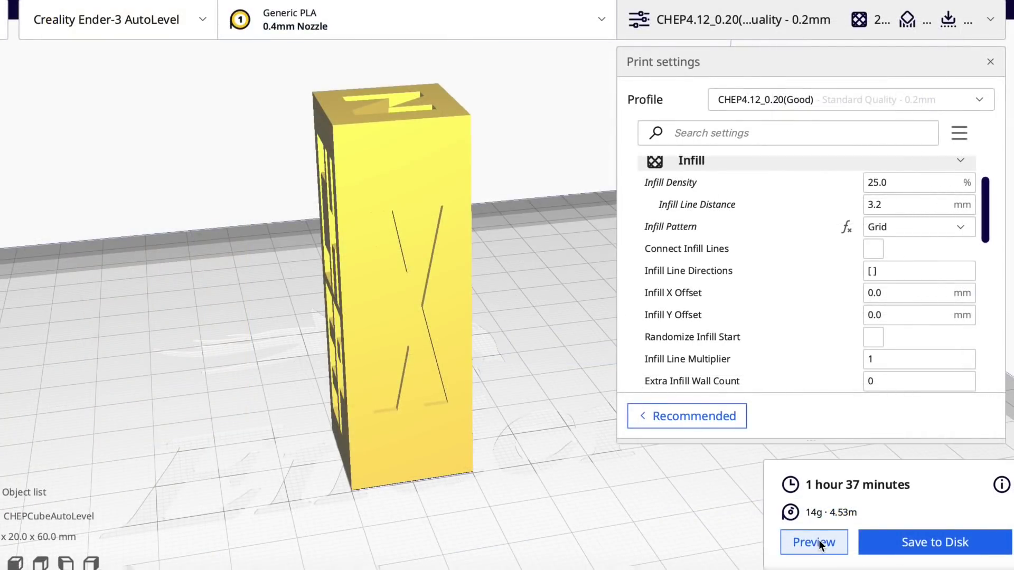
pyautogui.click(814, 542)
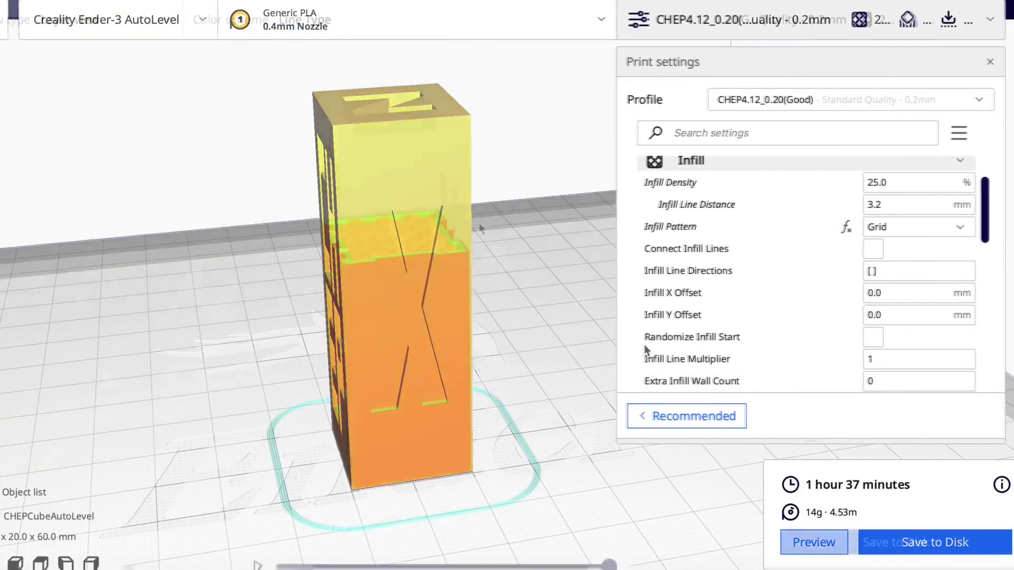
pyautogui.moveTo(499, 213); pyautogui.dragTo(525, 317, button='right')
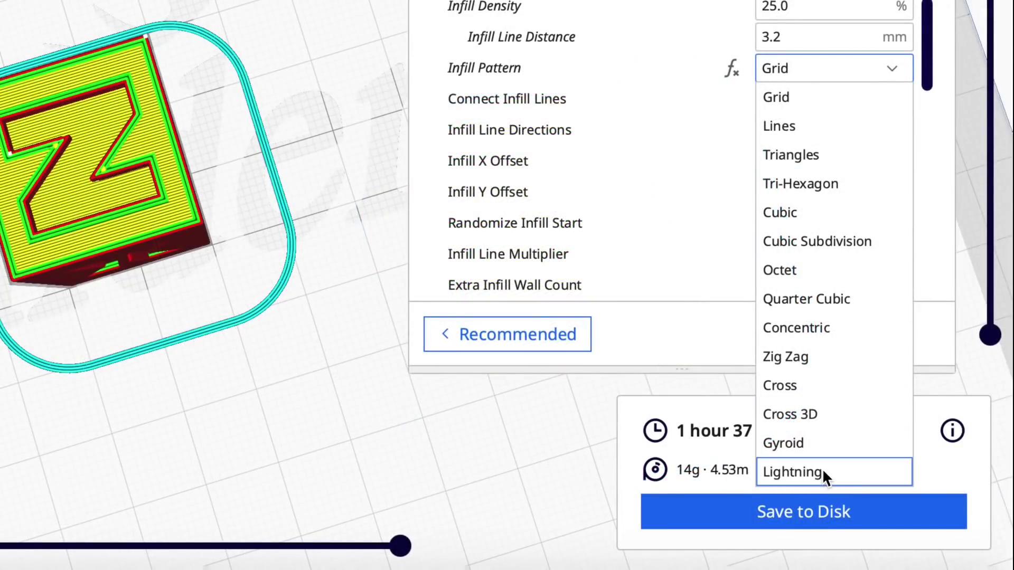
pyautogui.click(822, 471)
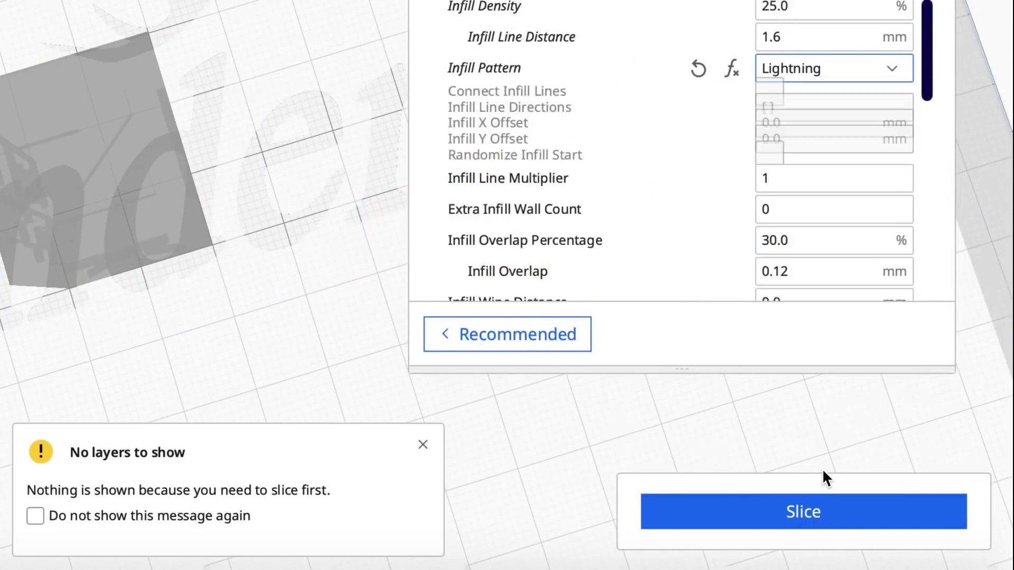
# - Reslice the cube with Lightning infill (1 h 19 min, 9 g) and step through its lower layers
pyautogui.click(803, 521)
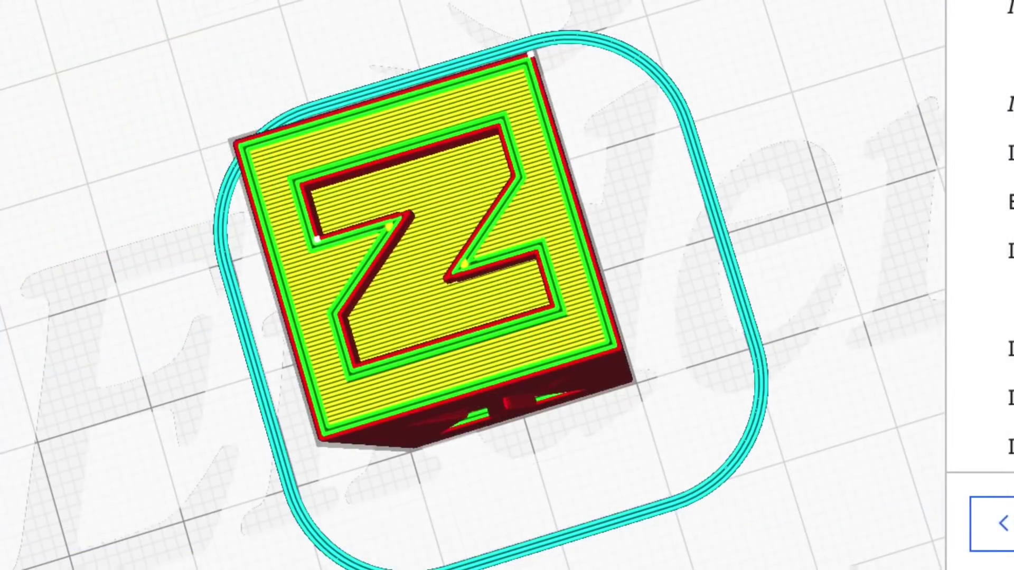
pyautogui.press('Down')
pyautogui.press('Down')
pyautogui.press('Down')
pyautogui.press('Down')
pyautogui.press('Down')
pyautogui.press('Down')
pyautogui.press('Down')
pyautogui.press('Down')
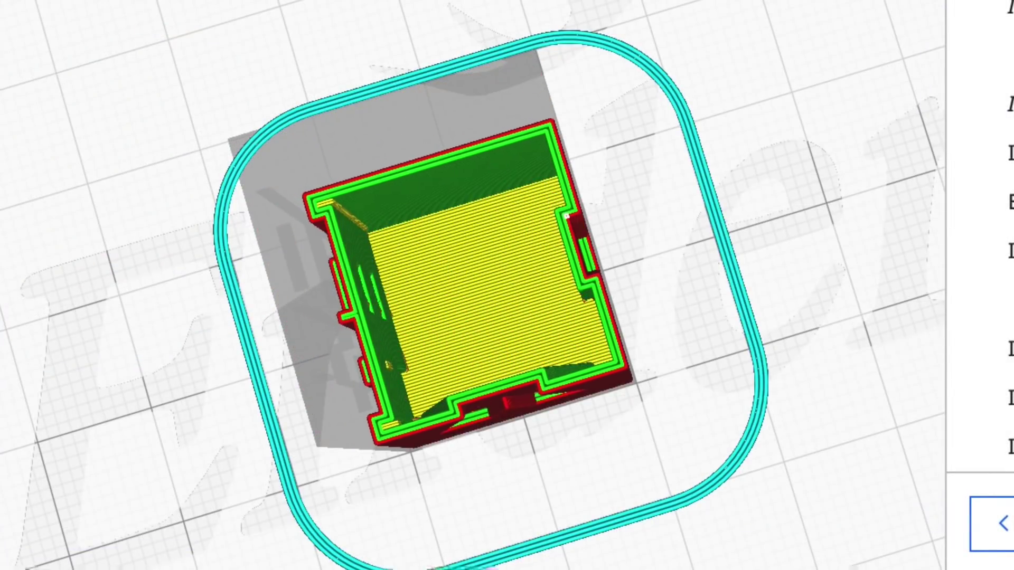
pyautogui.press('Up')
pyautogui.press('Up')
pyautogui.press('Up')
pyautogui.press('Up')
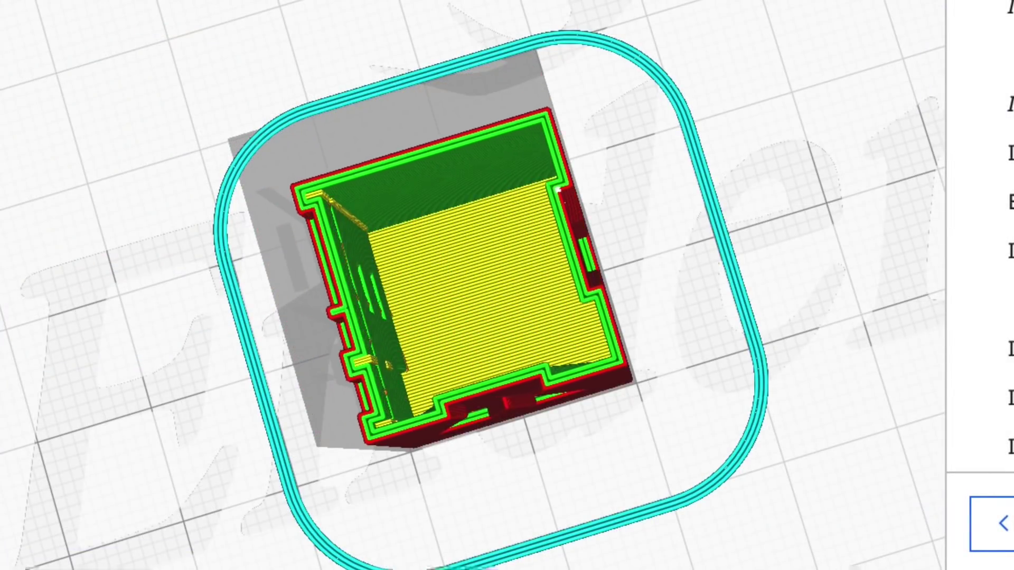
pyautogui.press('Up')
pyautogui.press('Up')
pyautogui.press('Up')
pyautogui.press('Up')
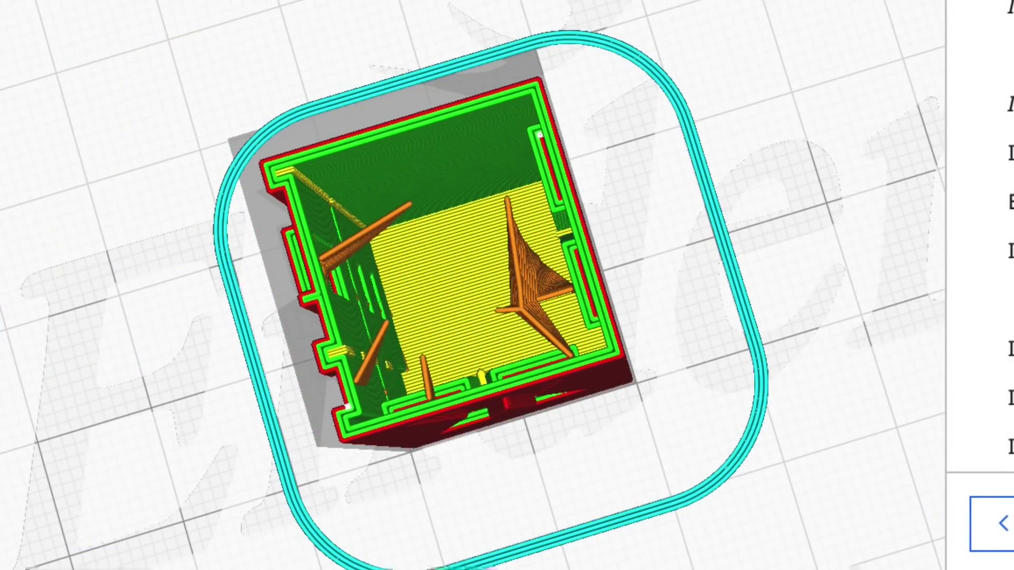
# - Step through the tree-support and box-wall layers up to the top layers showing the Z
pyautogui.press('Up')
pyautogui.press('Up')
pyautogui.press('Up')
pyautogui.press('Up')
pyautogui.press('Down')
pyautogui.press('Down')
pyautogui.press('Down')
pyautogui.press('Up')
pyautogui.press('Up')
pyautogui.press('Up')
pyautogui.press('Up')
pyautogui.press('Up')
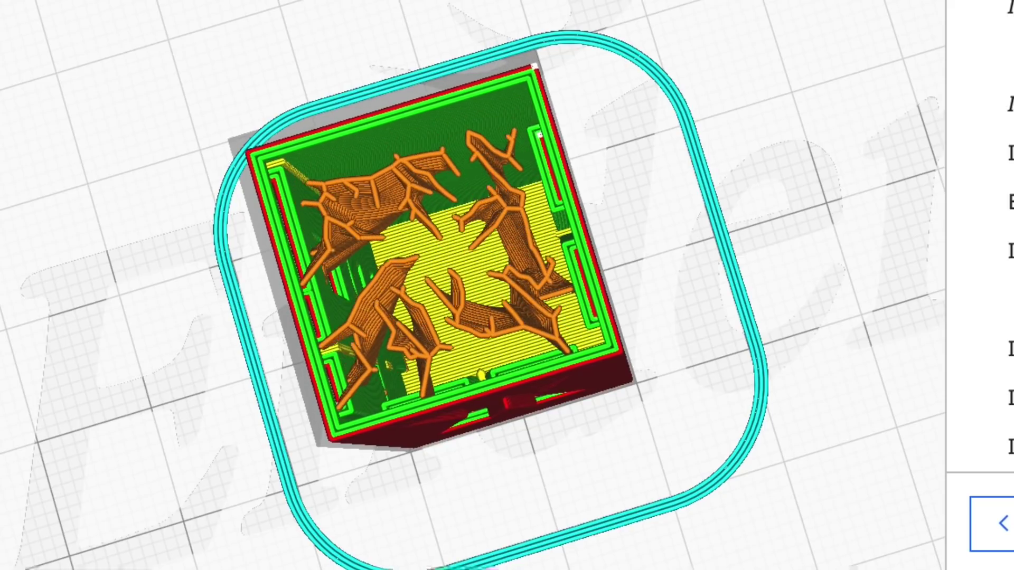
pyautogui.press('Up')
pyautogui.press('Up')
pyautogui.press('Up')
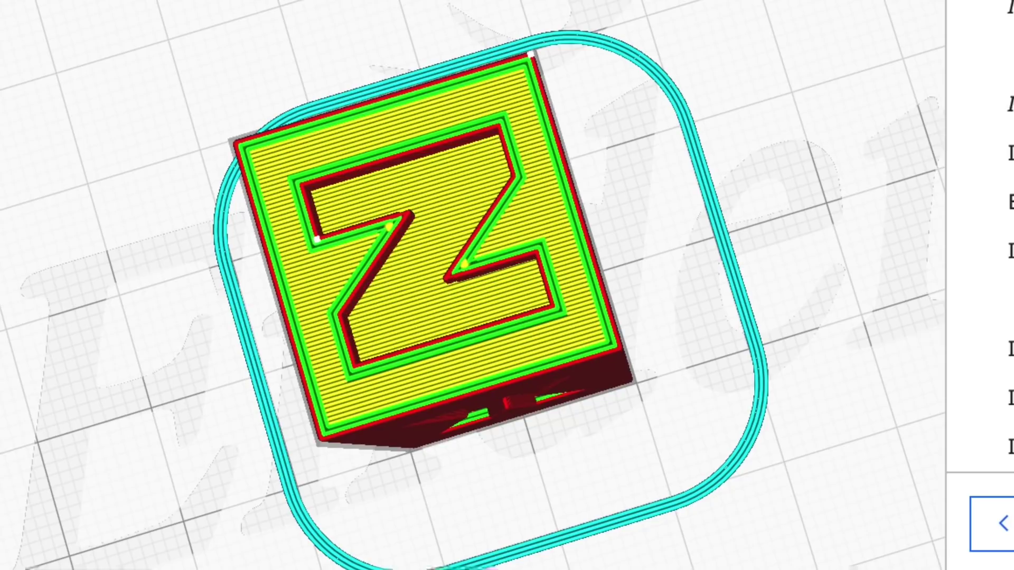
pyautogui.press('Down')
pyautogui.press('Down')
pyautogui.press('Down')
pyautogui.press('Down')
pyautogui.press('Down')
pyautogui.press('Down')
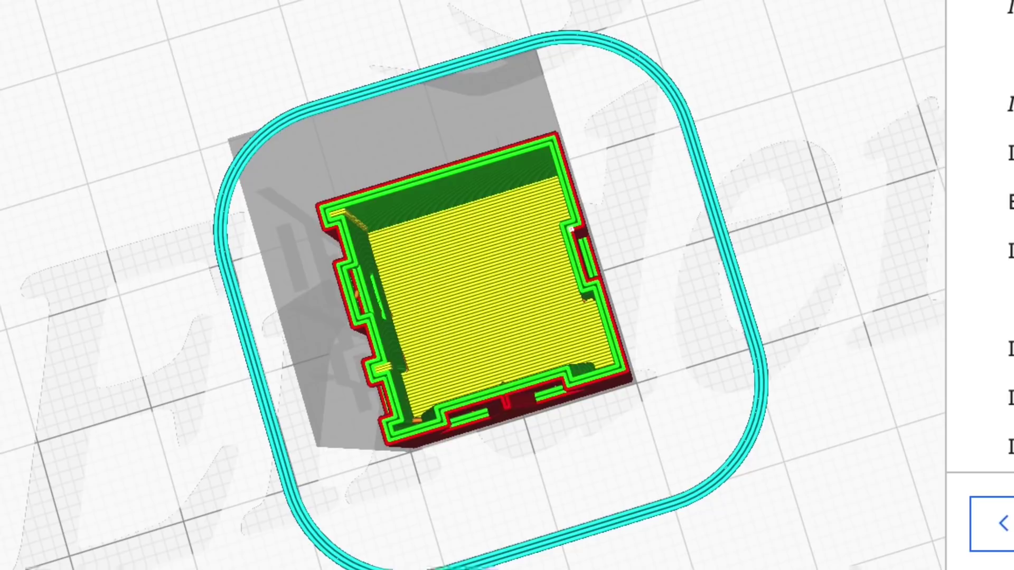
pyautogui.press('Up')
pyautogui.press('Up')
pyautogui.press('Up')
pyautogui.press('Up')
pyautogui.press('Up')
pyautogui.press('Up')
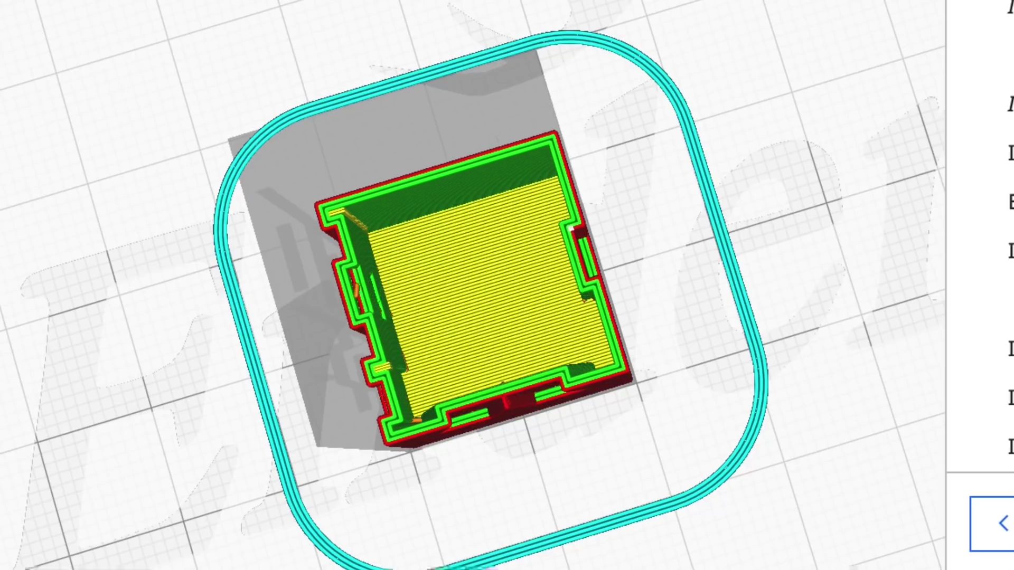
pyautogui.press('Up')
pyautogui.press('Up')
pyautogui.press('Up')
pyautogui.press('Up')
pyautogui.press('Up')
pyautogui.press('Up')
pyautogui.press('Up')
pyautogui.press('Up')
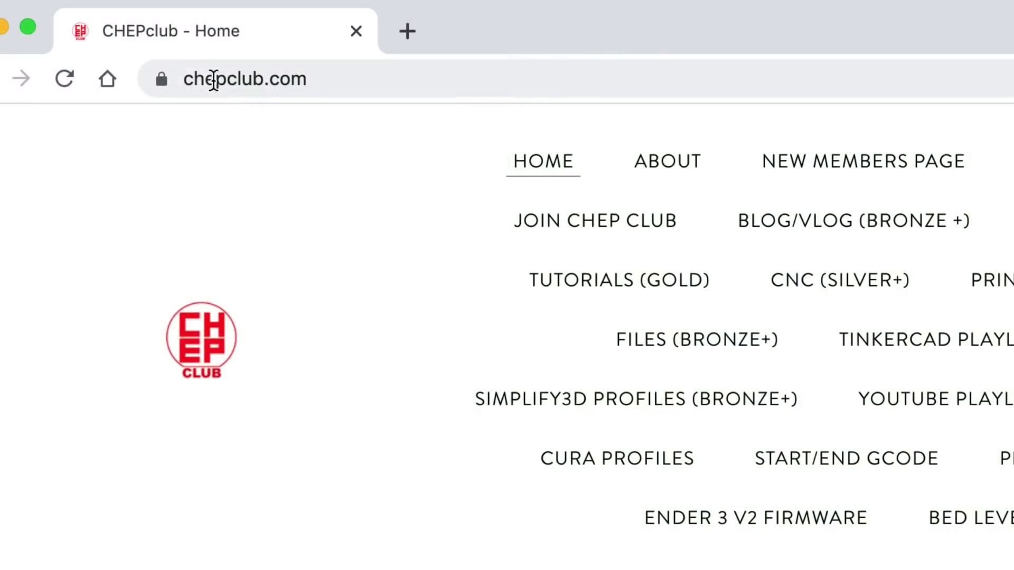
# - Go to chepclub.com's Cura Profiles page and download chep_cura_profiles_4.12.zip
pyautogui.moveTo(185, 81); pyautogui.dragTo(307, 88)
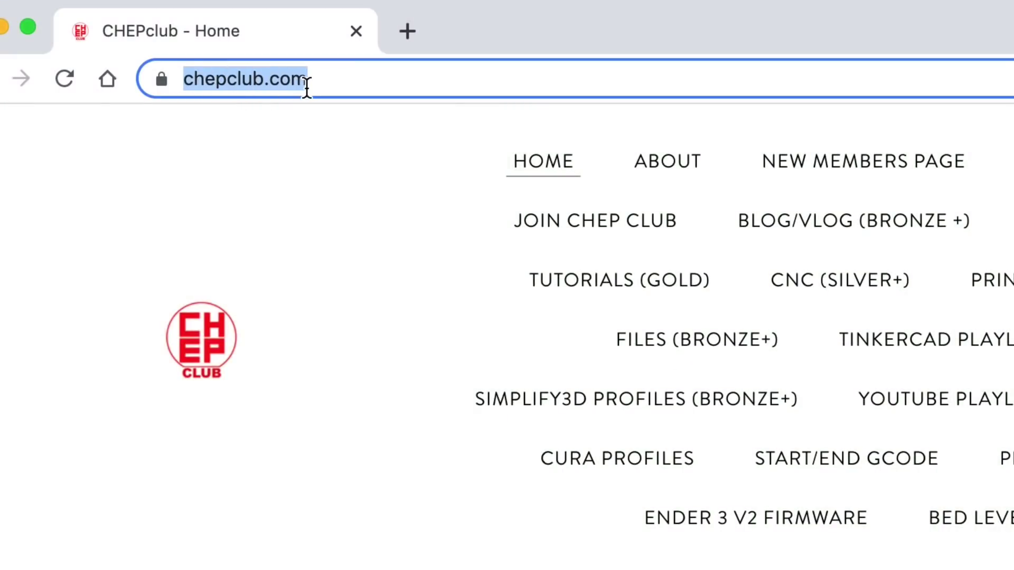
pyautogui.click(633, 465)
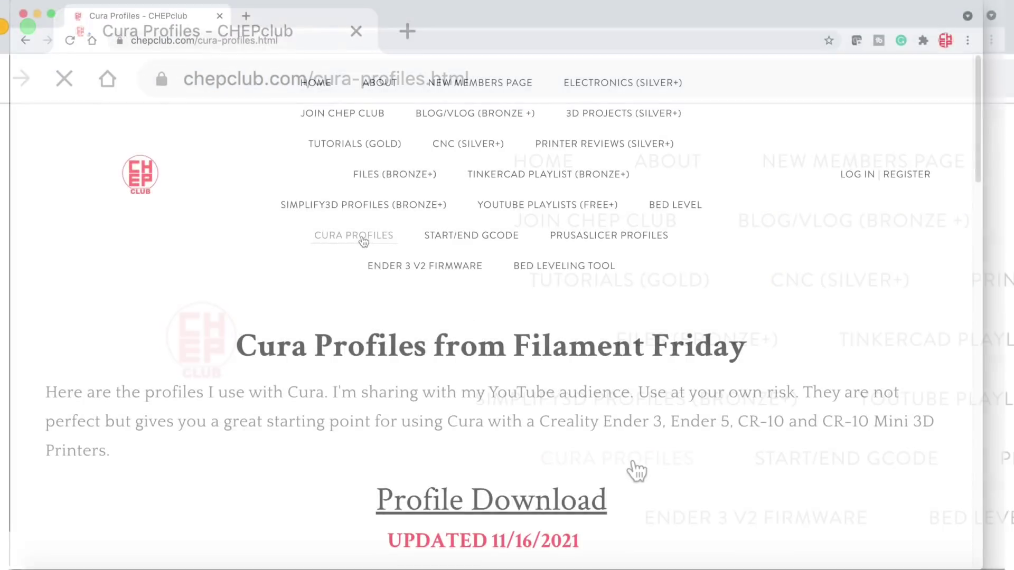
pyautogui.scroll(-6, 318, 246)
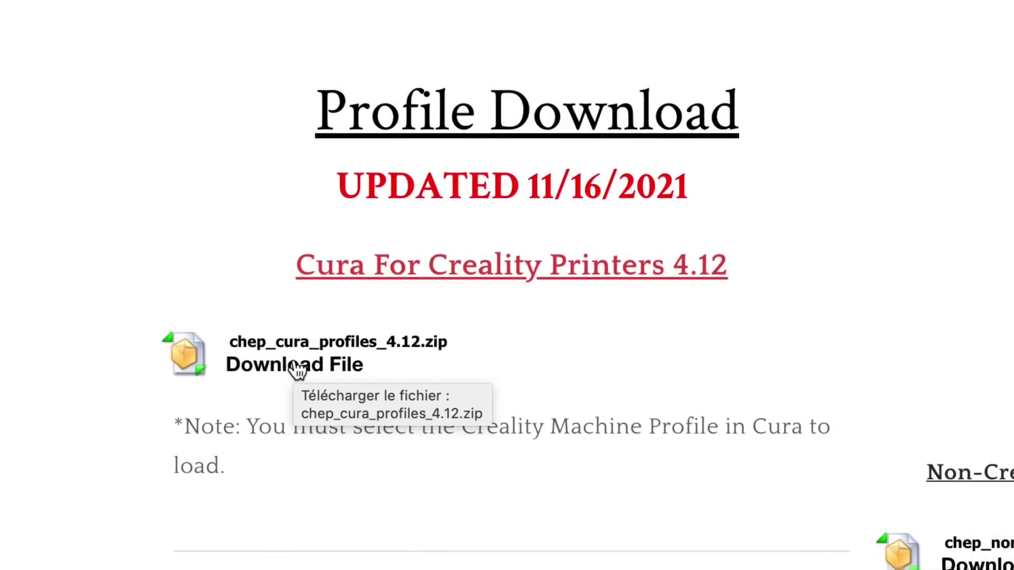
pyautogui.click(297, 368)
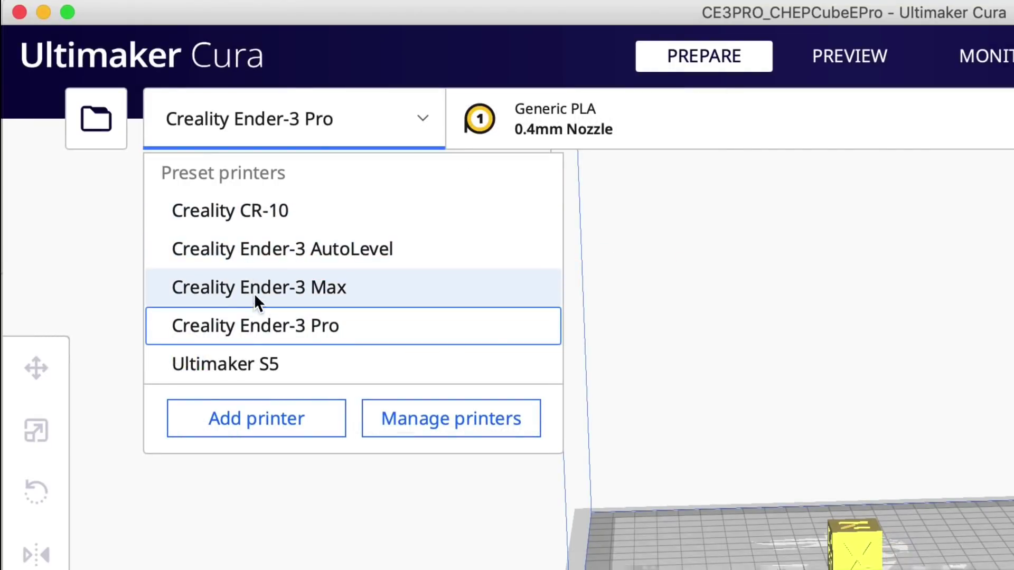
# - Make the Creality CR-10 the active printer and open its print profile management
pyautogui.click(261, 211)
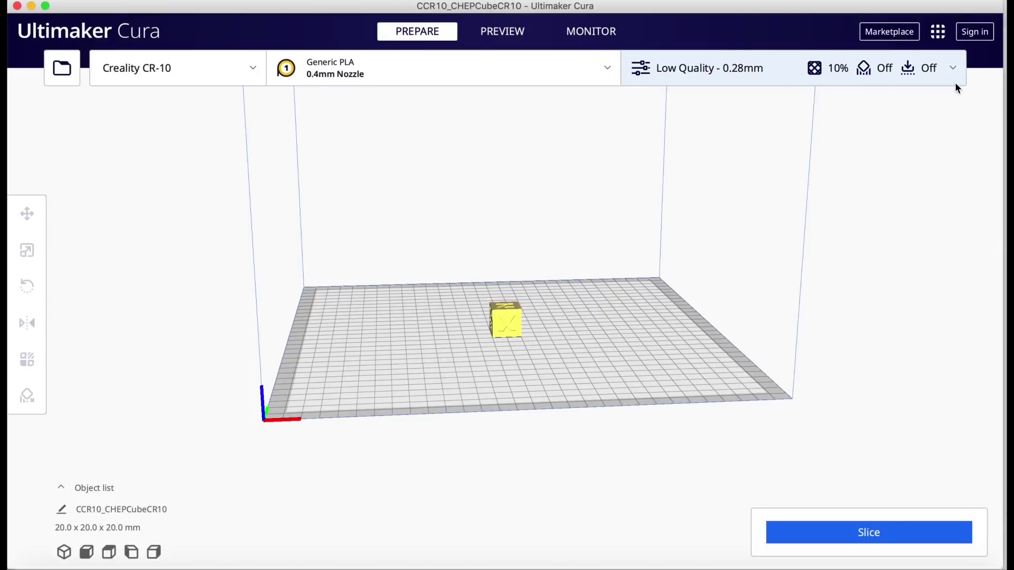
pyautogui.click(953, 69)
pyautogui.click(944, 140)
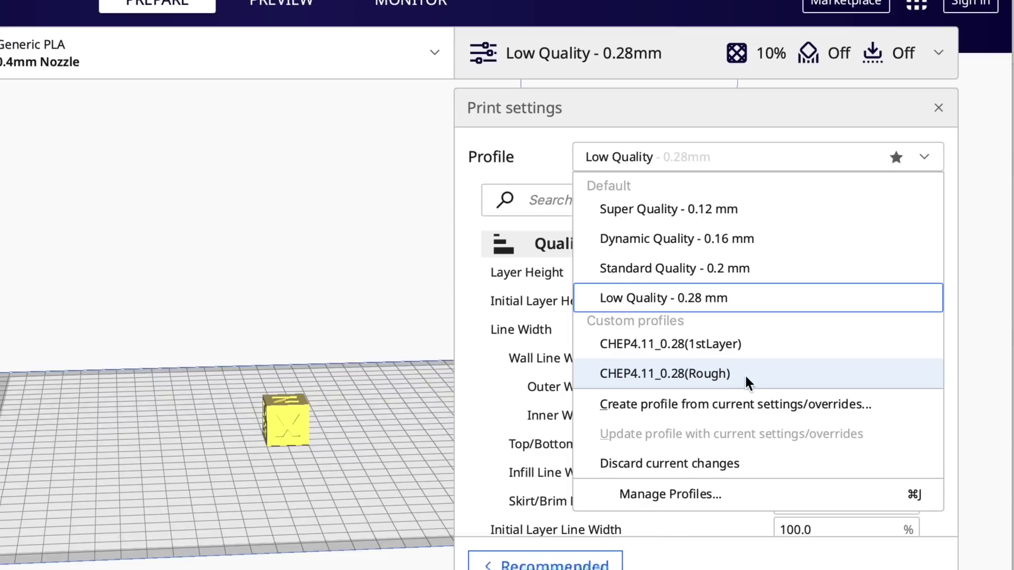
pyautogui.click(728, 496)
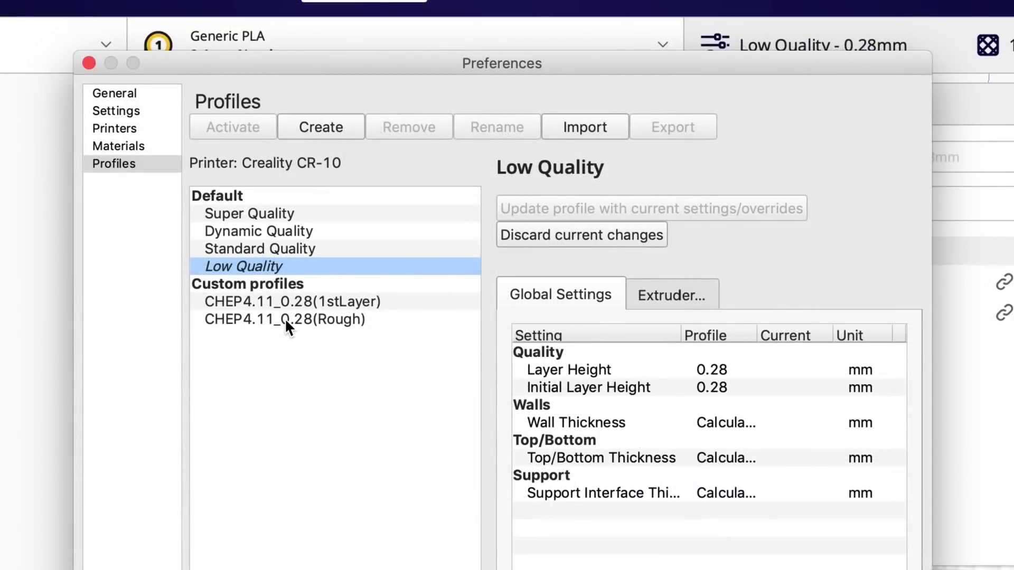
# - Import the CHEP4.12_0.12(Best) profile file and dismiss the success message
pyautogui.click(588, 124)
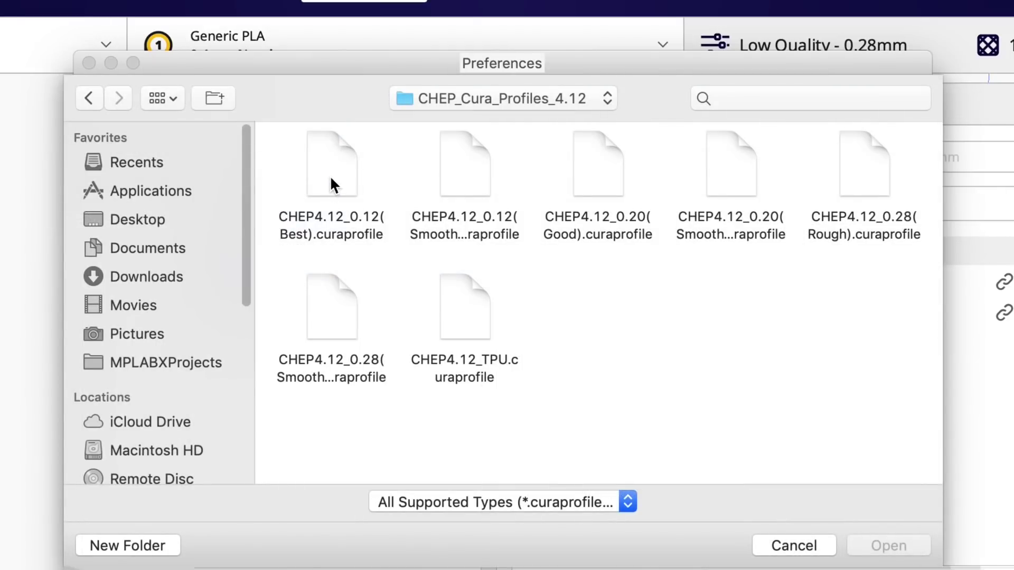
pyautogui.click(333, 174)
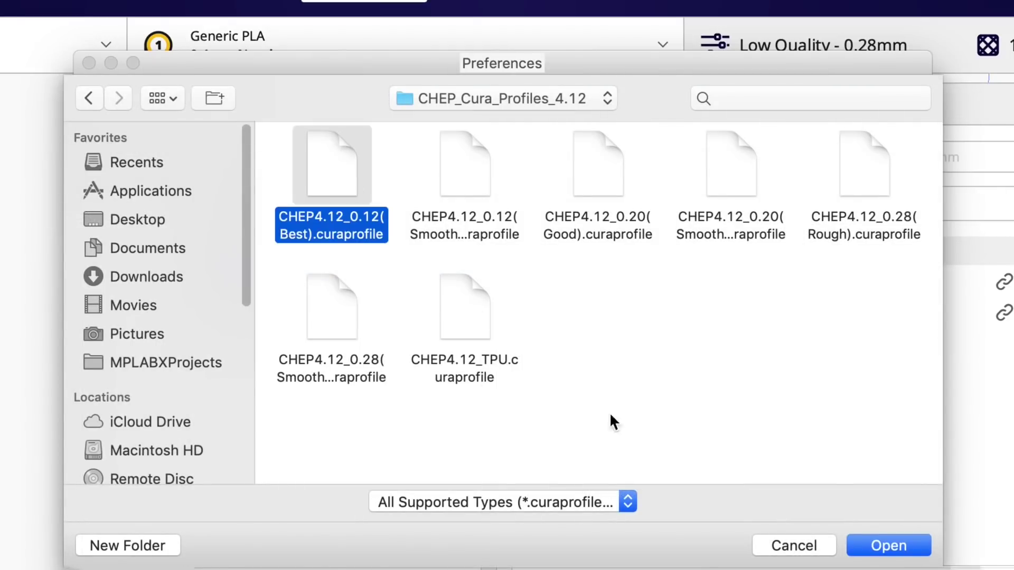
pyautogui.click(904, 546)
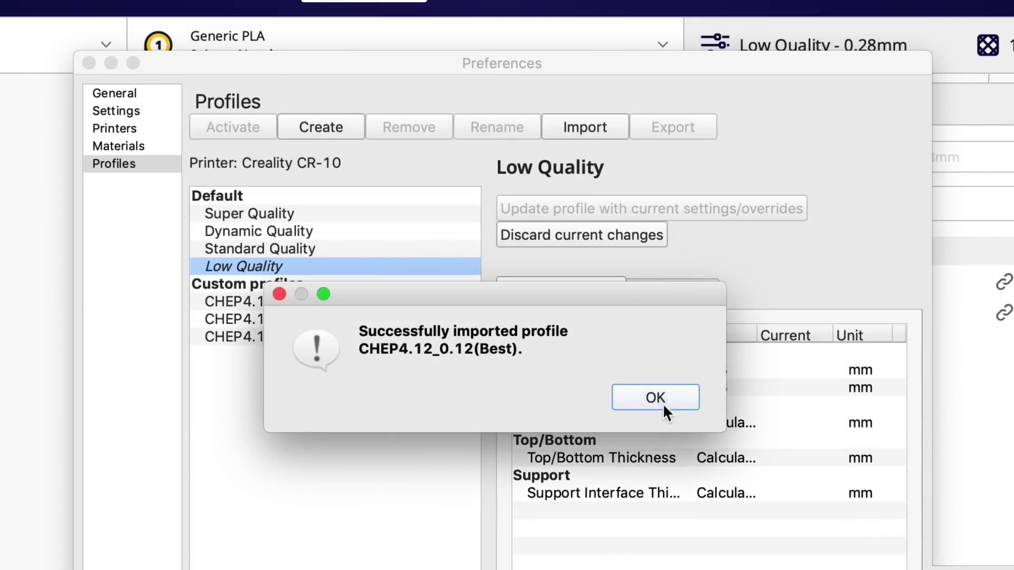
pyautogui.click(663, 411)
# - Import the CHEP4.12_0.12(SmoothTop) profile, then select the old CHEP4.11_0.28(1stLayer) profile
pyautogui.click(587, 126)
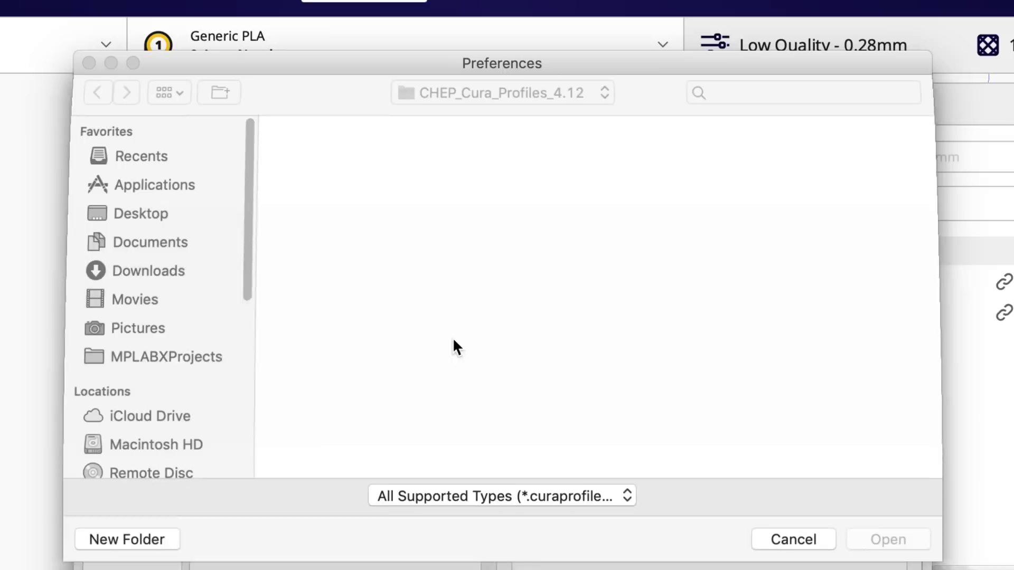
pyautogui.click(469, 194)
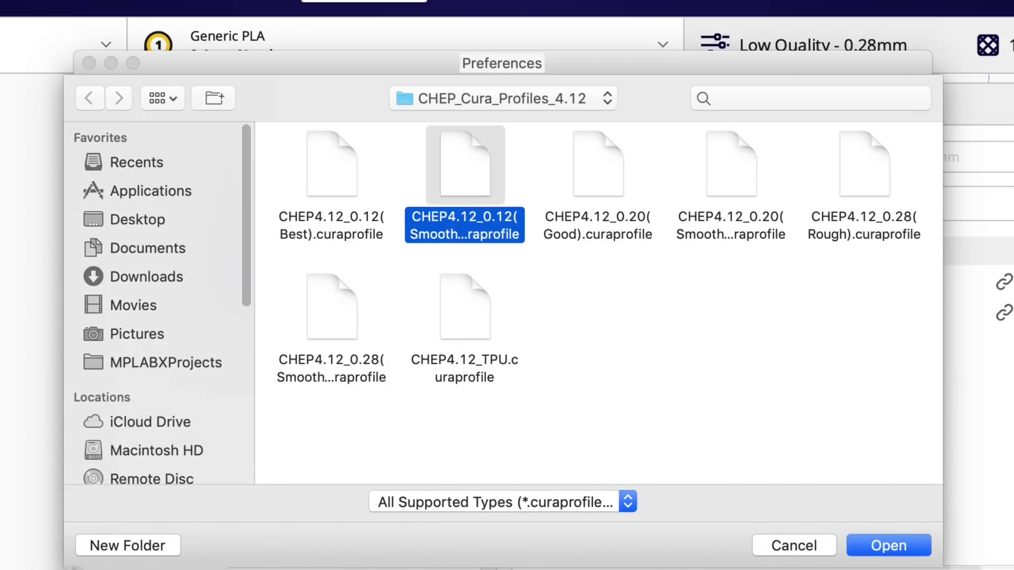
pyautogui.click(888, 544)
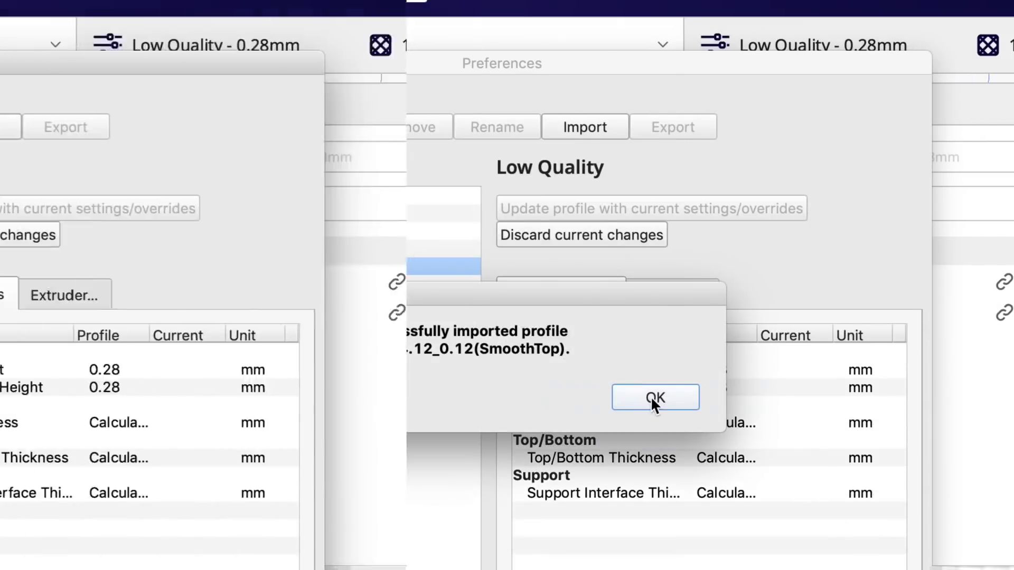
pyautogui.click(654, 396)
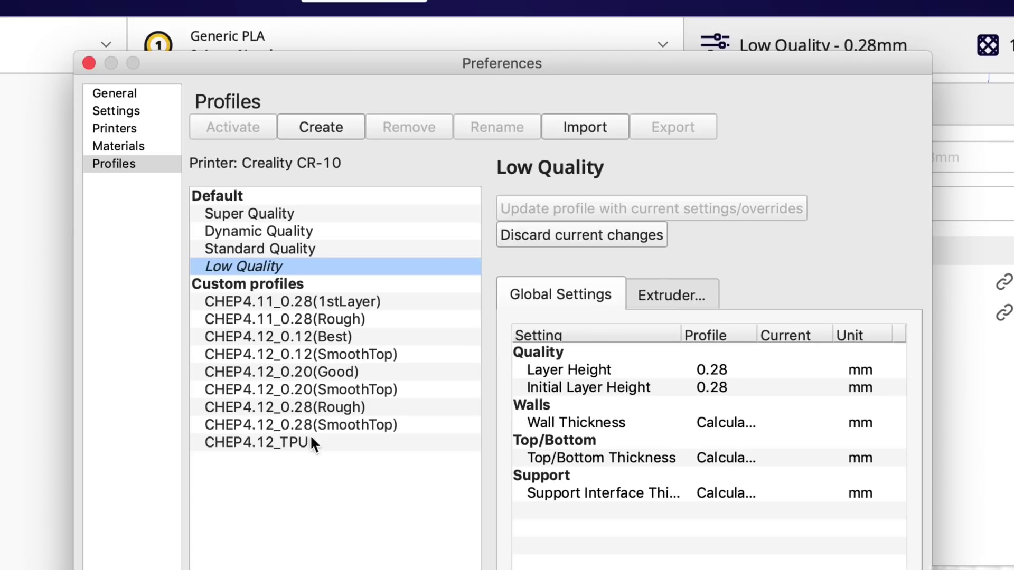
pyautogui.click(297, 303)
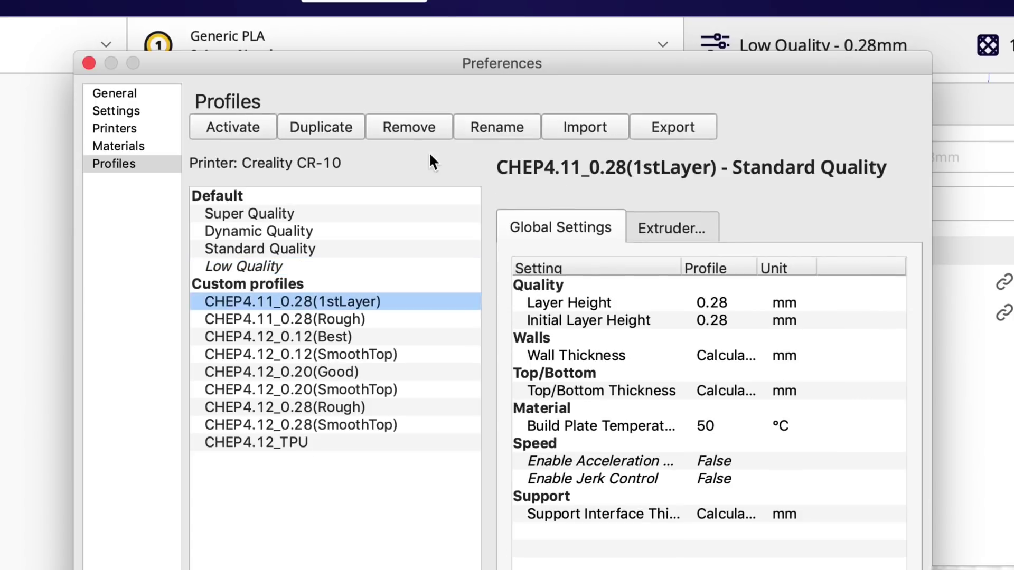
# - Remove the CHEP4.11_0.28(1stLayer) and CHEP4.11_0.28(Rough) profiles, confirming each deletion
pyautogui.click(416, 126)
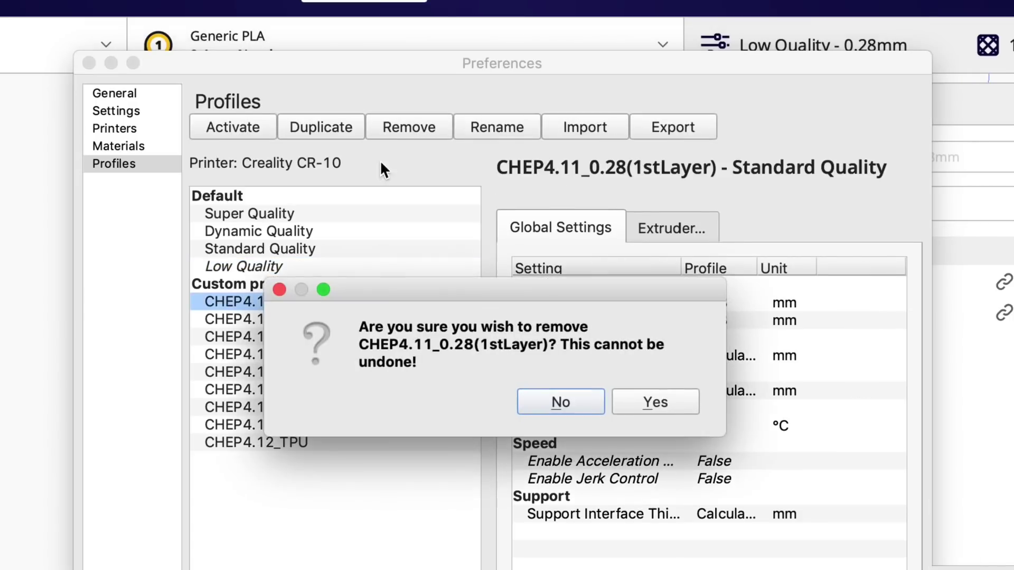
pyautogui.click(655, 402)
pyautogui.click(280, 306)
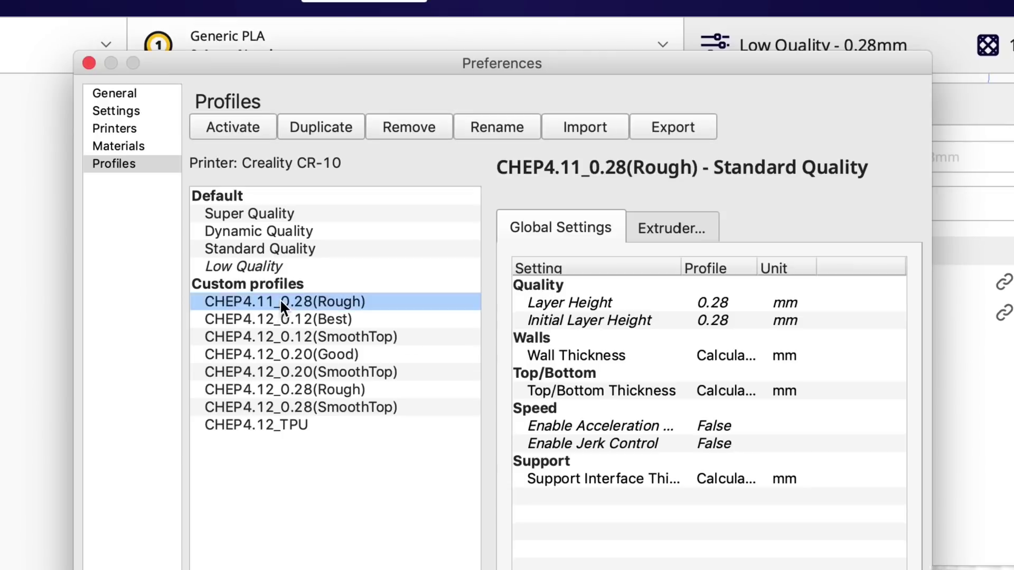
pyautogui.click(419, 129)
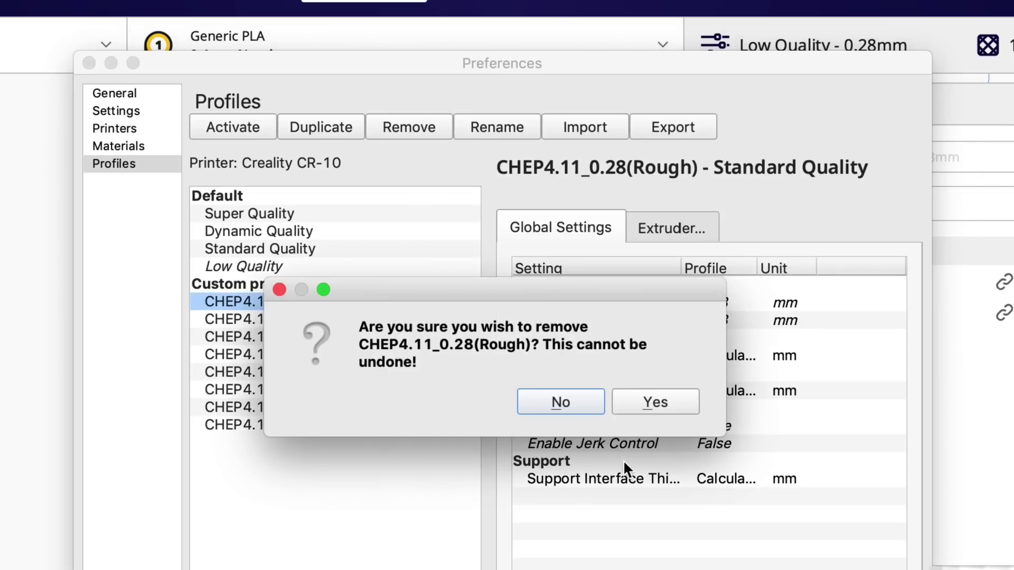
pyautogui.click(659, 401)
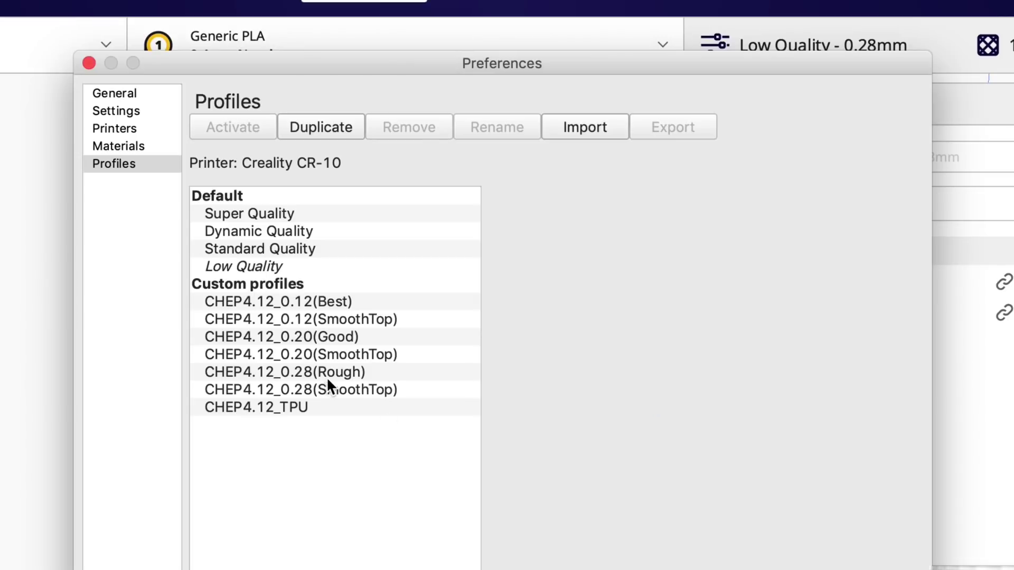